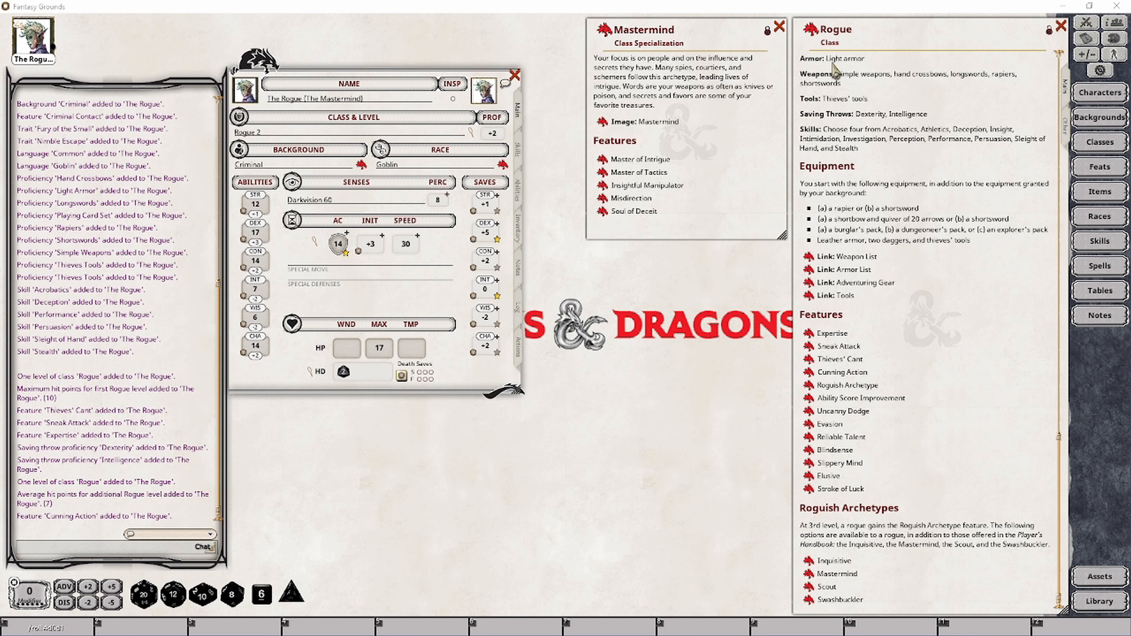
Step: Add a third Rogue level to the character and choose Mastermind as its Roguish Archetype
{"action": "left_click_drag", "start_coordinate": [800, 37], "coordinate": [274, 137]}
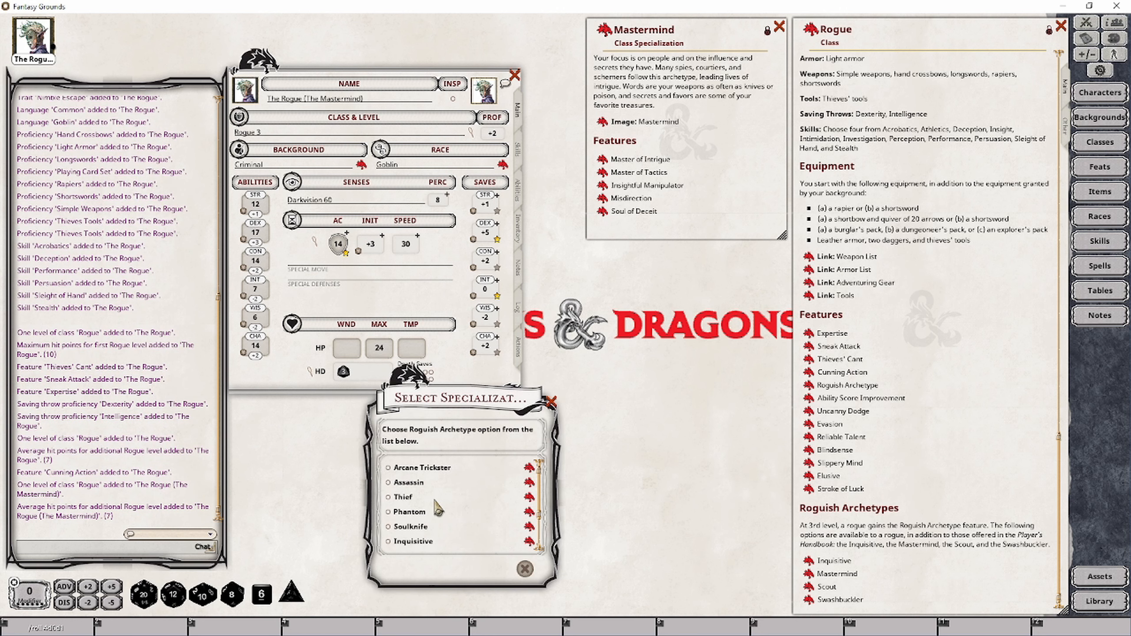
{"action": "left_click", "coordinate": [409, 521]}
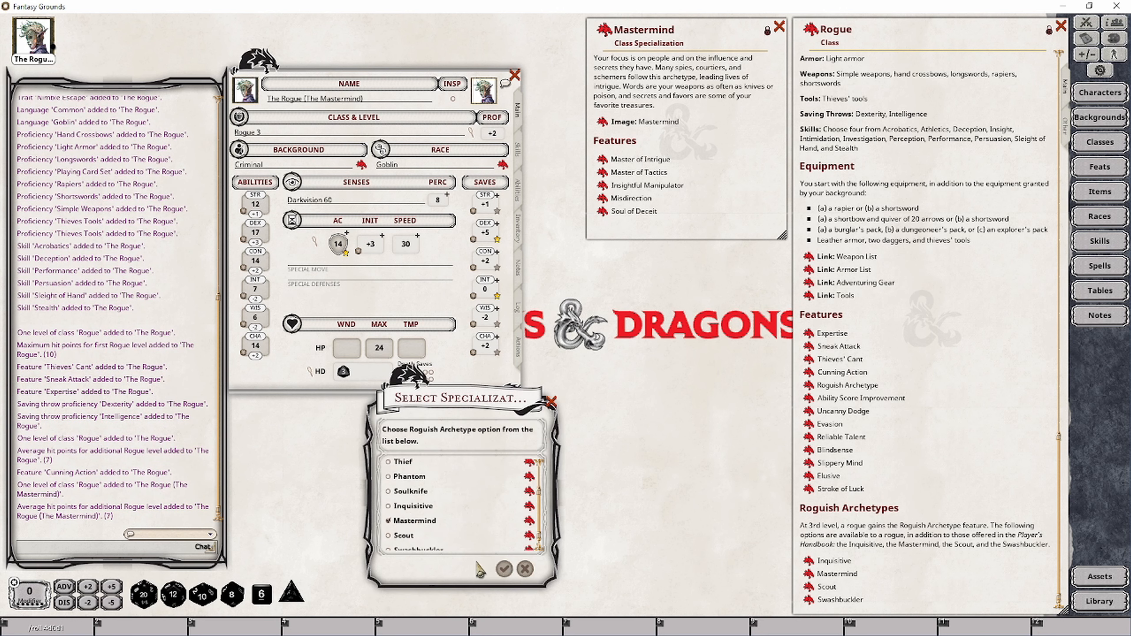
{"action": "left_click", "coordinate": [501, 569]}
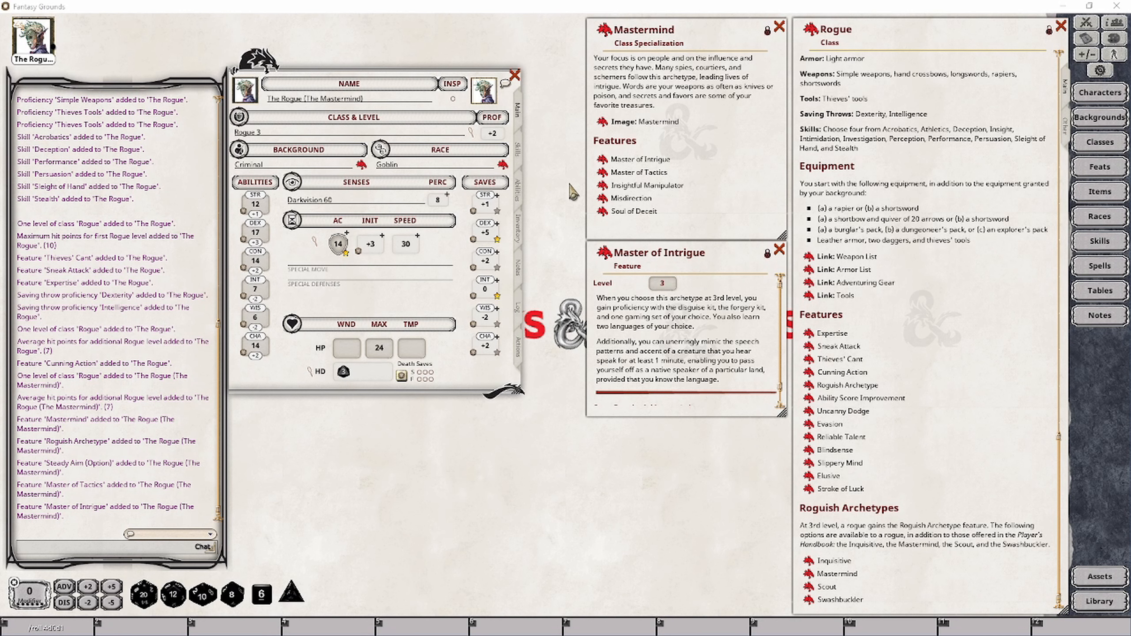
Step: Replace the duplicate Thieves Tools proficiency with Disguise Kits and add a Forgery Kits proficiency
{"action": "left_click", "coordinate": [518, 191]}
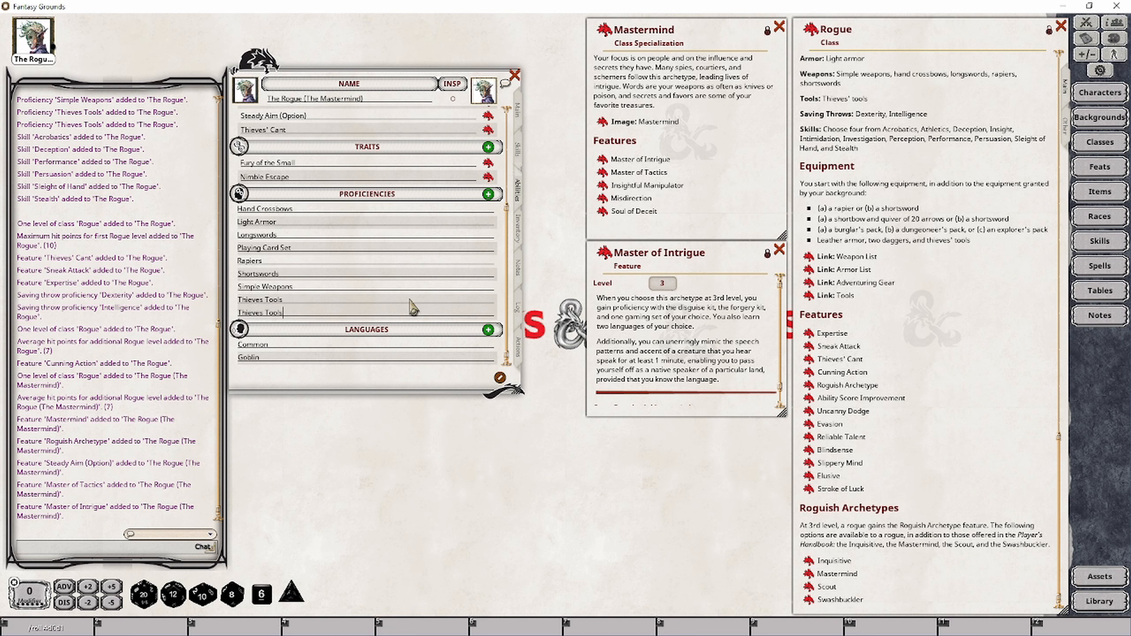
{"action": "key", "text": "shift+Home"}
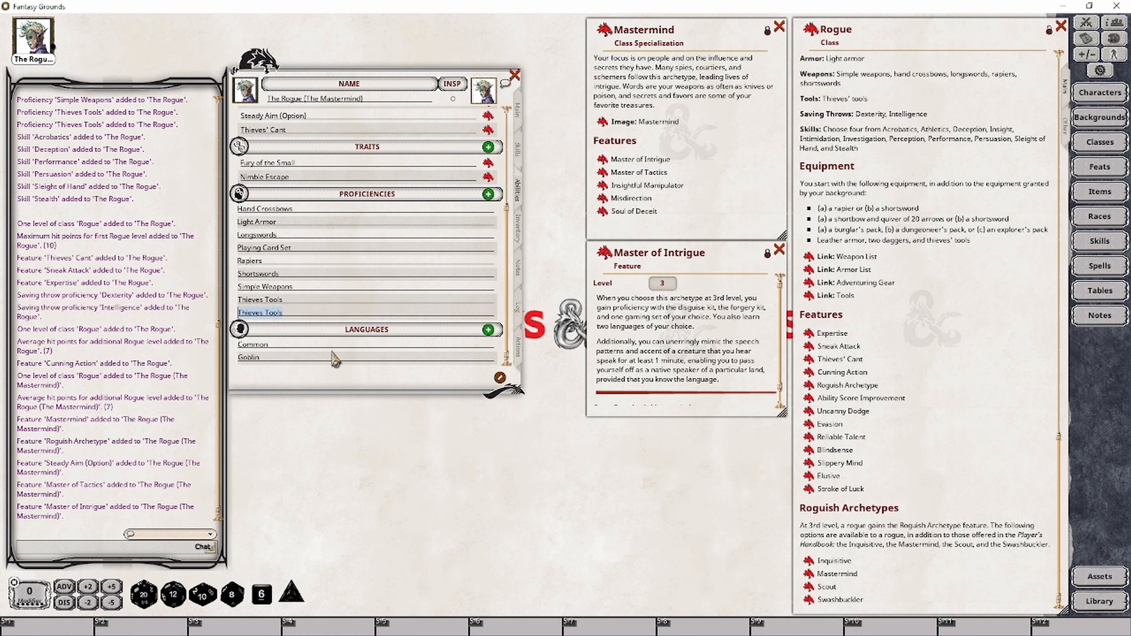
{"action": "type", "text": "Disguis"}
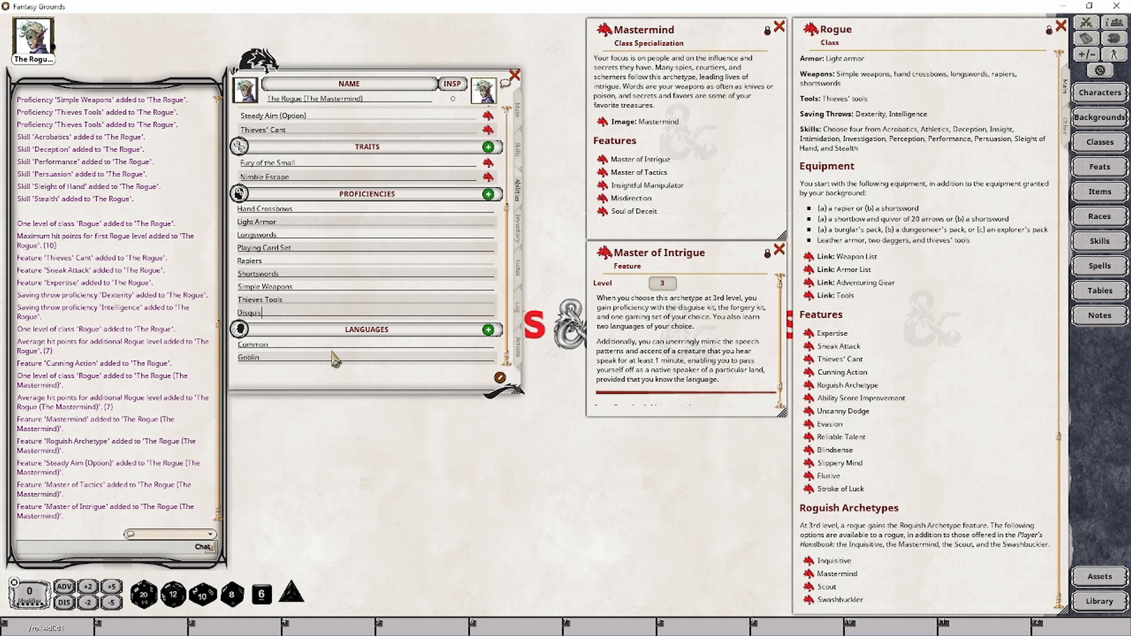
{"action": "type", "text": "e Kits"}
{"action": "key", "text": "Return"}
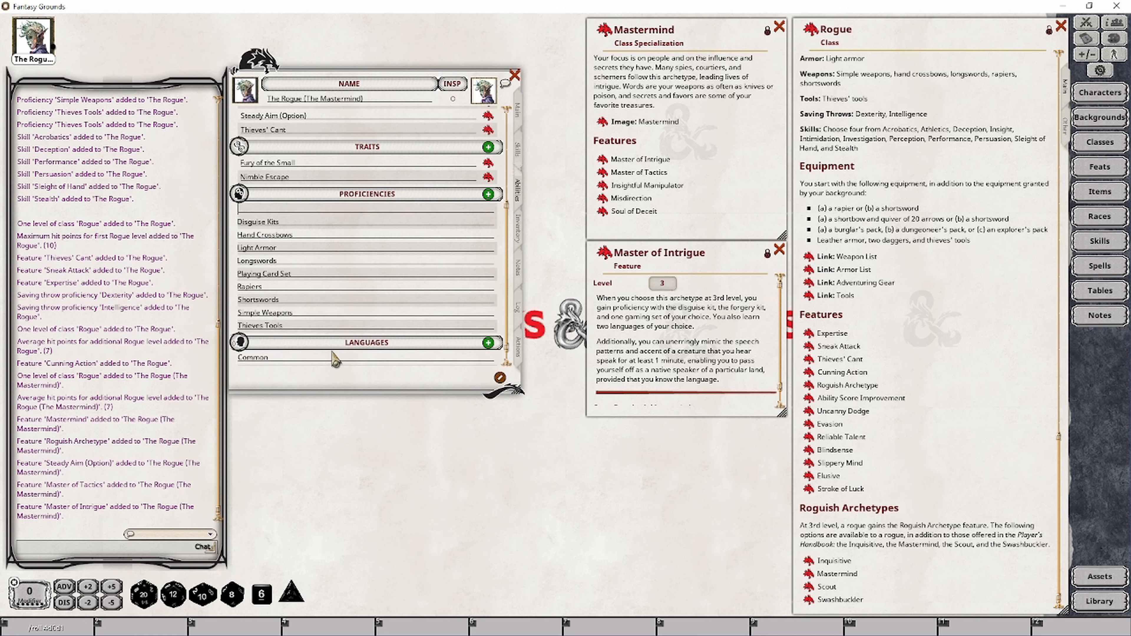
{"action": "type", "text": "Forgery Kits"}
{"action": "key", "text": "Tab"}
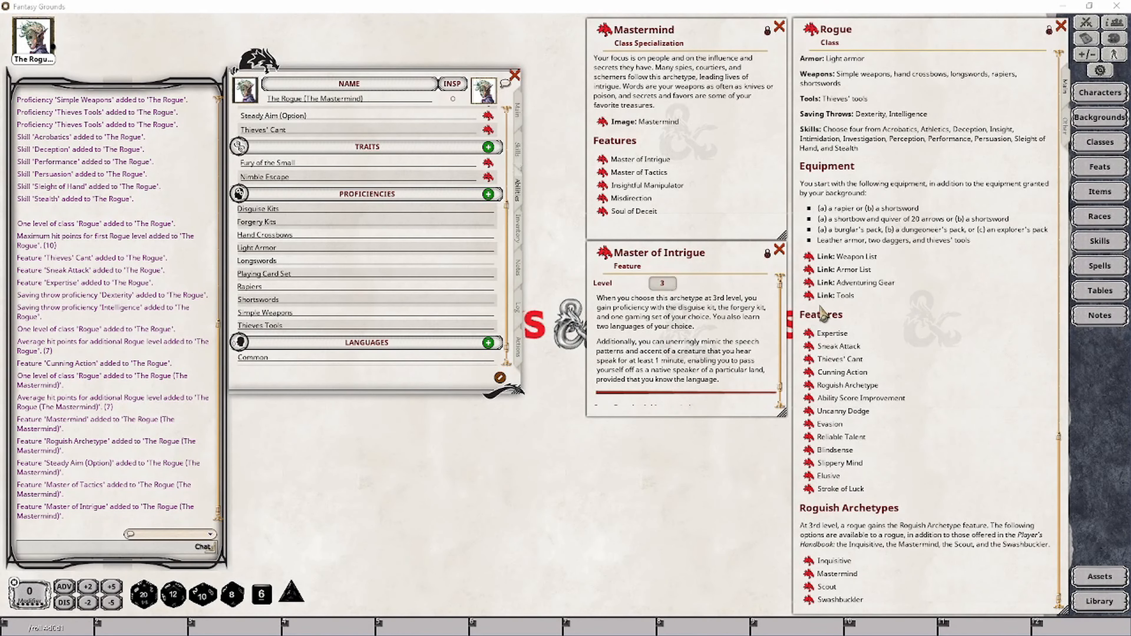
Step: Open the tools table linked from the Rogue class and find the gaming sets, keeping the proficiencies list uncovered
{"action": "left_click", "coordinate": [809, 295]}
{"action": "left_click_drag", "start_coordinate": [713, 134], "coordinate": [553, 235]}
{"action": "scroll", "coordinate": [581, 368], "scroll_direction": "down", "scroll_amount": 5}
{"action": "scroll", "coordinate": [611, 371], "scroll_direction": "down", "scroll_amount": 3}
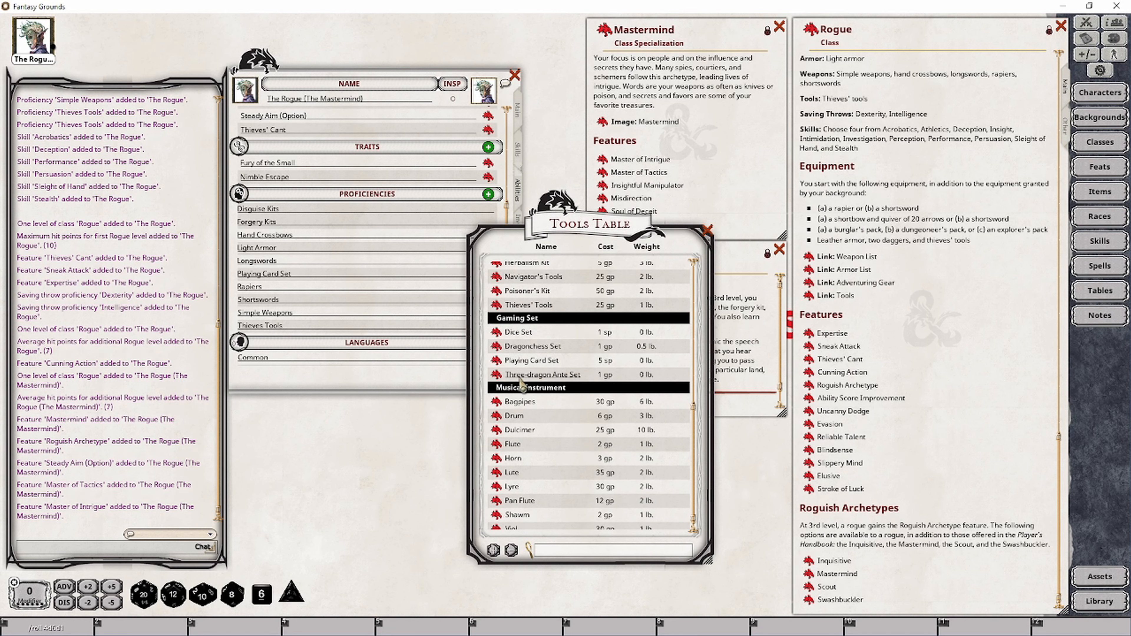
{"action": "left_click_drag", "start_coordinate": [568, 230], "coordinate": [689, 224]}
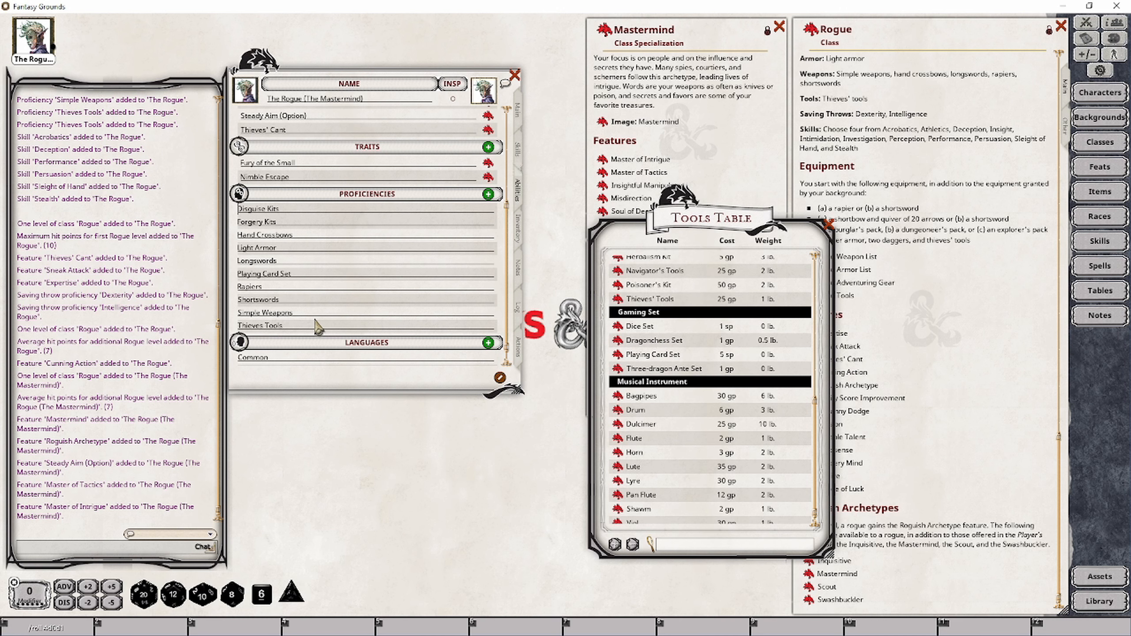
Step: Add a Dragonchess Set proficiency to the character and close the tools table
{"action": "left_click", "coordinate": [290, 330]}
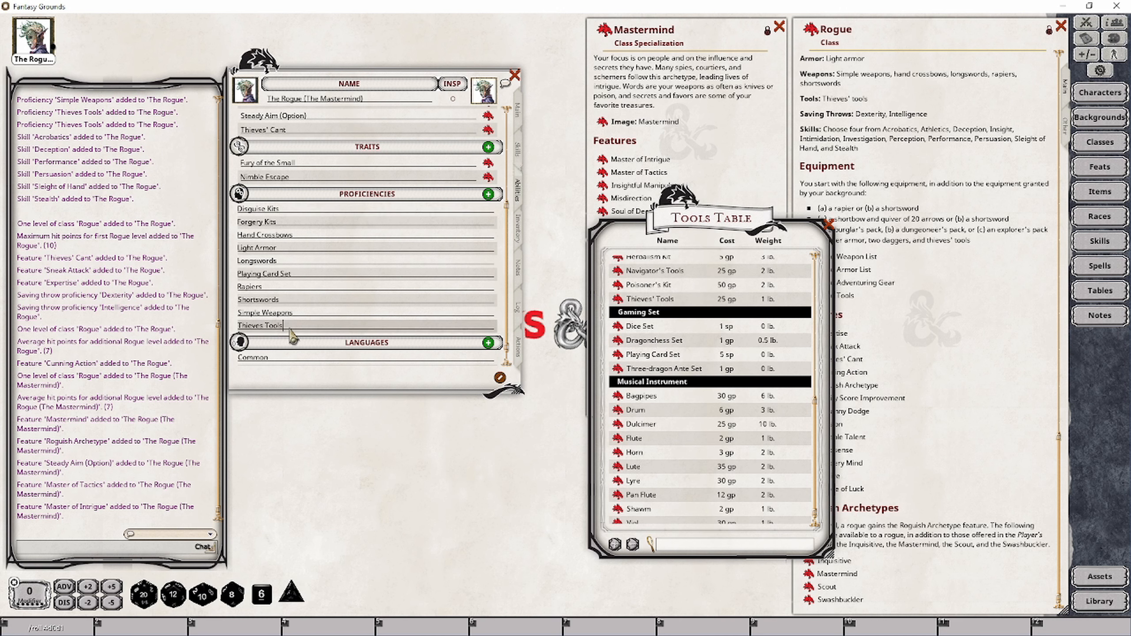
{"action": "key", "text": "Return"}
{"action": "type", "text": "Drag"}
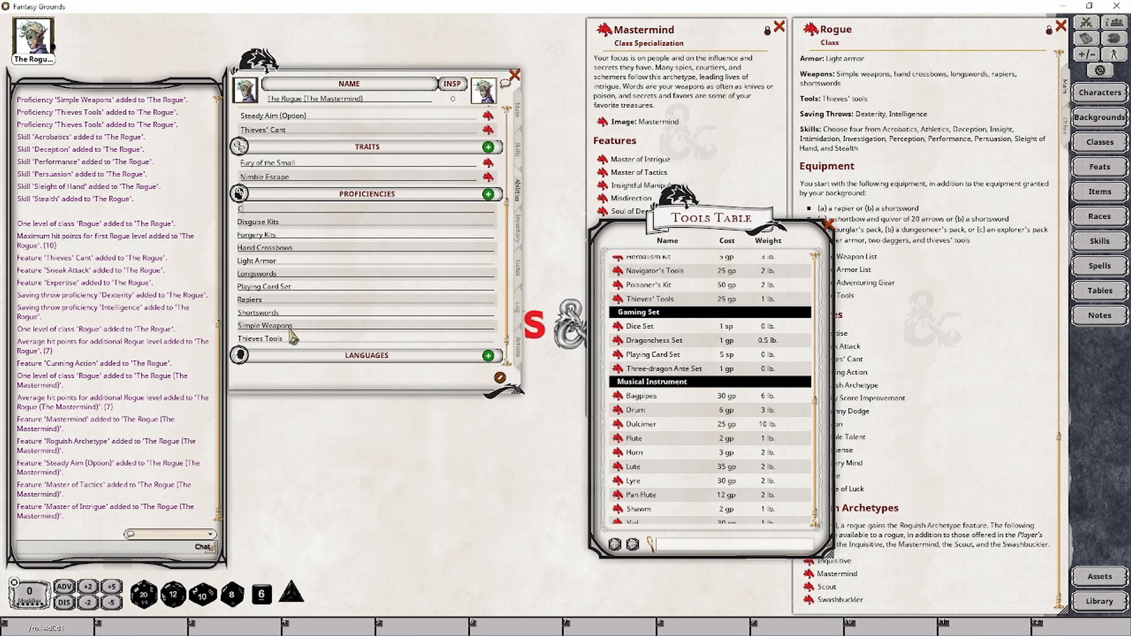
{"action": "type", "text": "onchess Set"}
{"action": "left_click", "coordinate": [828, 225]}
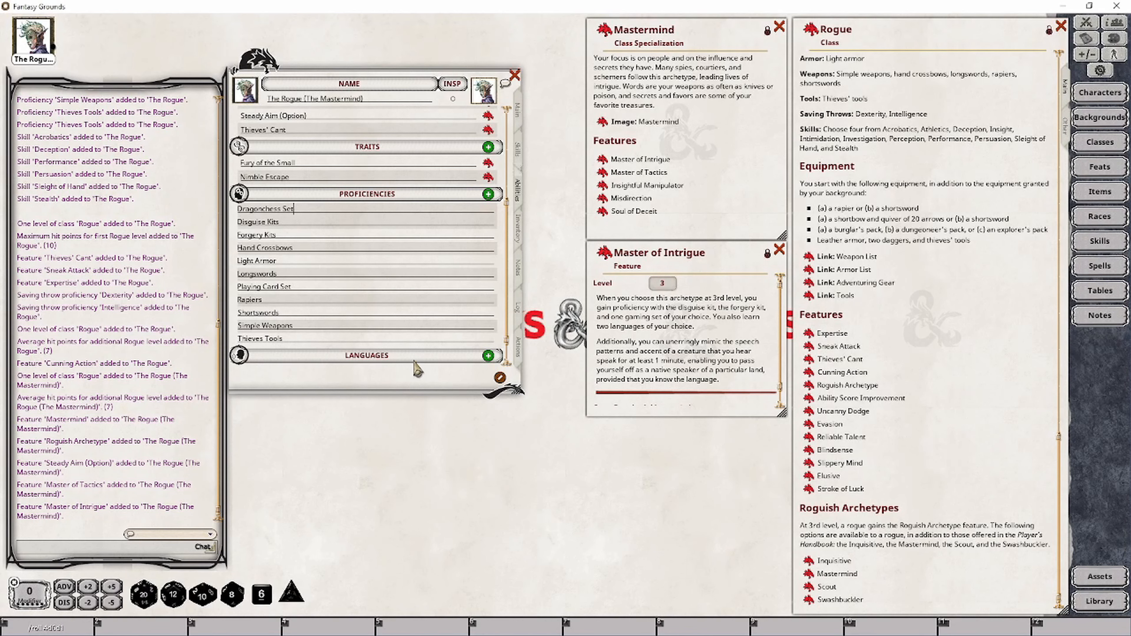
Step: Open the D&D Player's Handbook reference manual from the library and close the library window
{"action": "scroll", "coordinate": [398, 363], "scroll_direction": "down", "scroll_amount": 1}
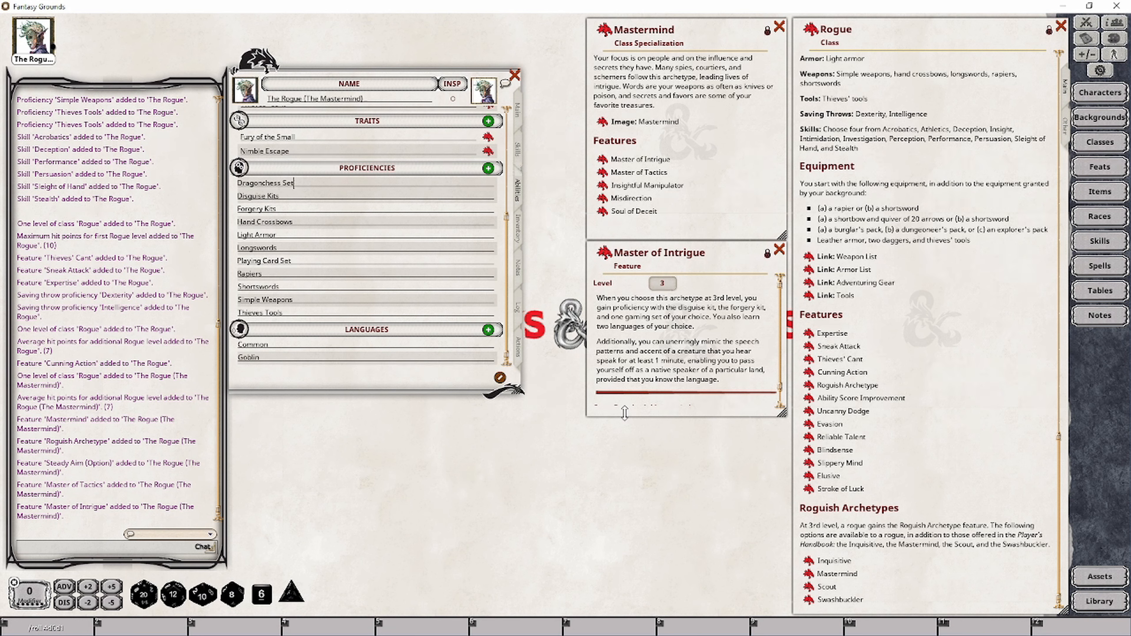
{"action": "left_click", "coordinate": [1100, 602]}
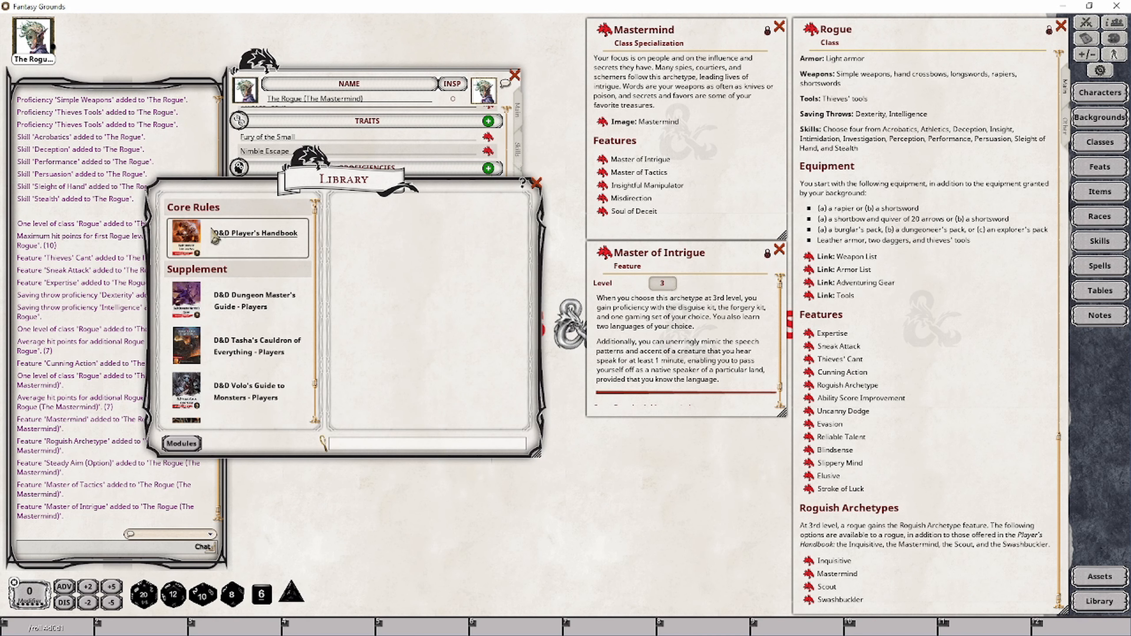
{"action": "left_click", "coordinate": [248, 236]}
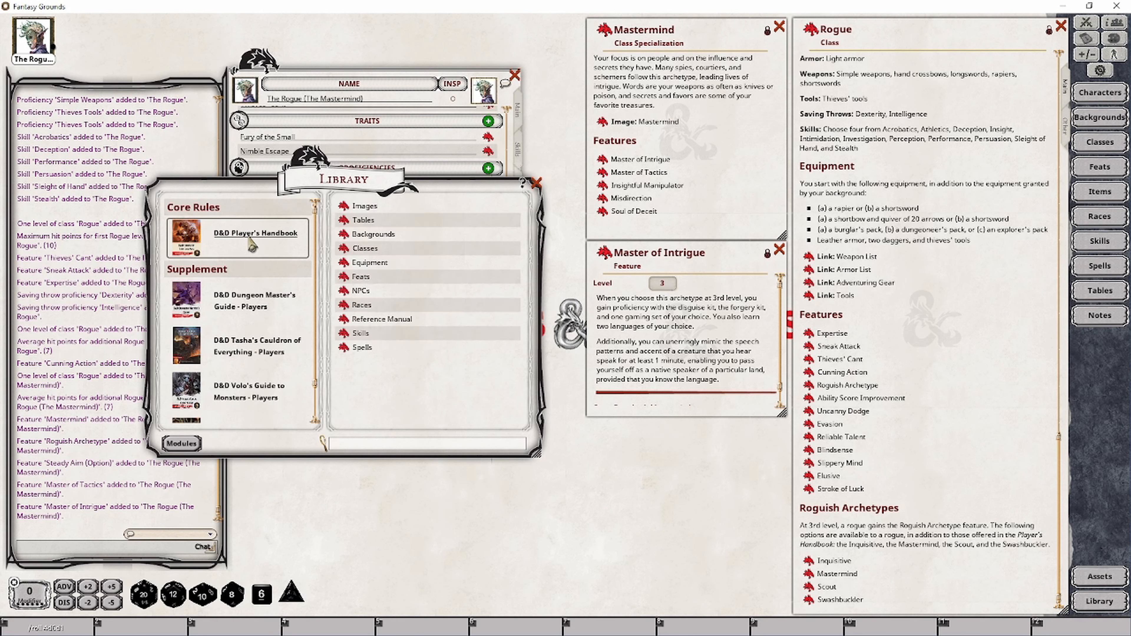
{"action": "left_click", "coordinate": [382, 319]}
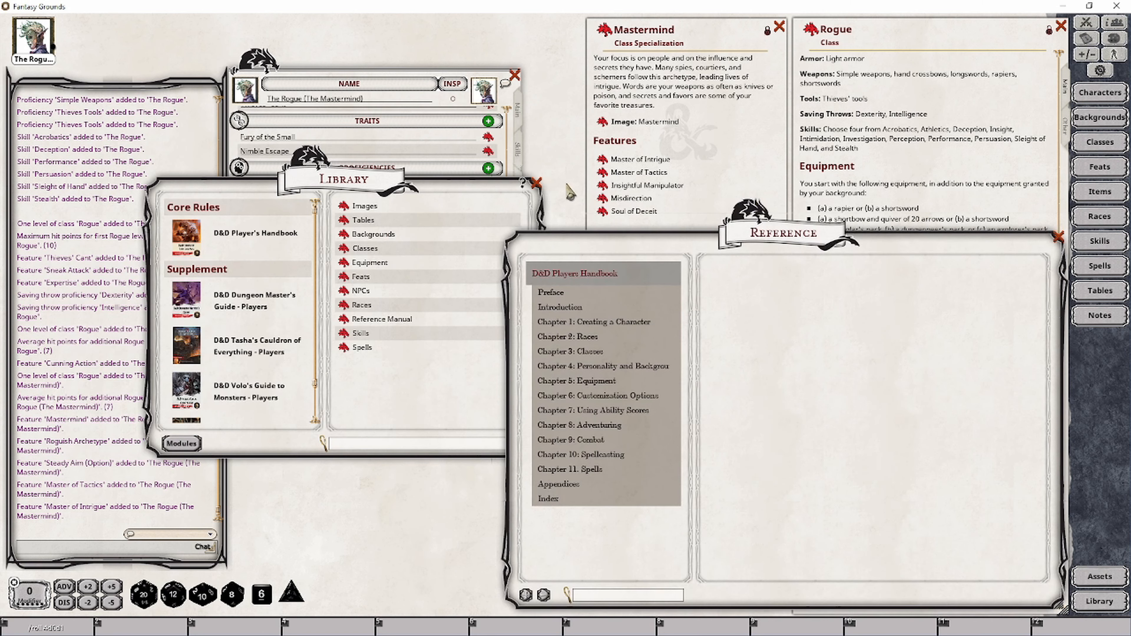
{"action": "left_click", "coordinate": [536, 182]}
{"action": "left_click_drag", "start_coordinate": [766, 227], "coordinate": [632, 158]}
Step: Search the reference manual for "languages" and examine the Standard and Exotic Languages tables on the Languages page
{"action": "left_click", "coordinate": [447, 527]}
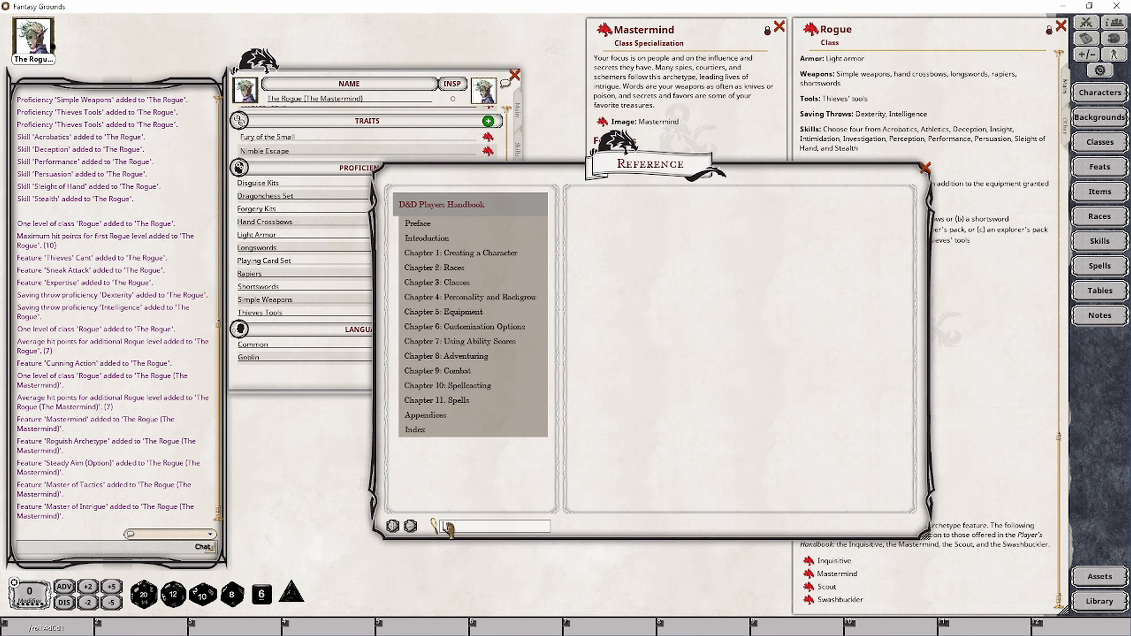
{"action": "type", "text": "languages"}
{"action": "key", "text": "Return"}
{"action": "scroll", "coordinate": [483, 343], "scroll_direction": "down", "scroll_amount": 2}
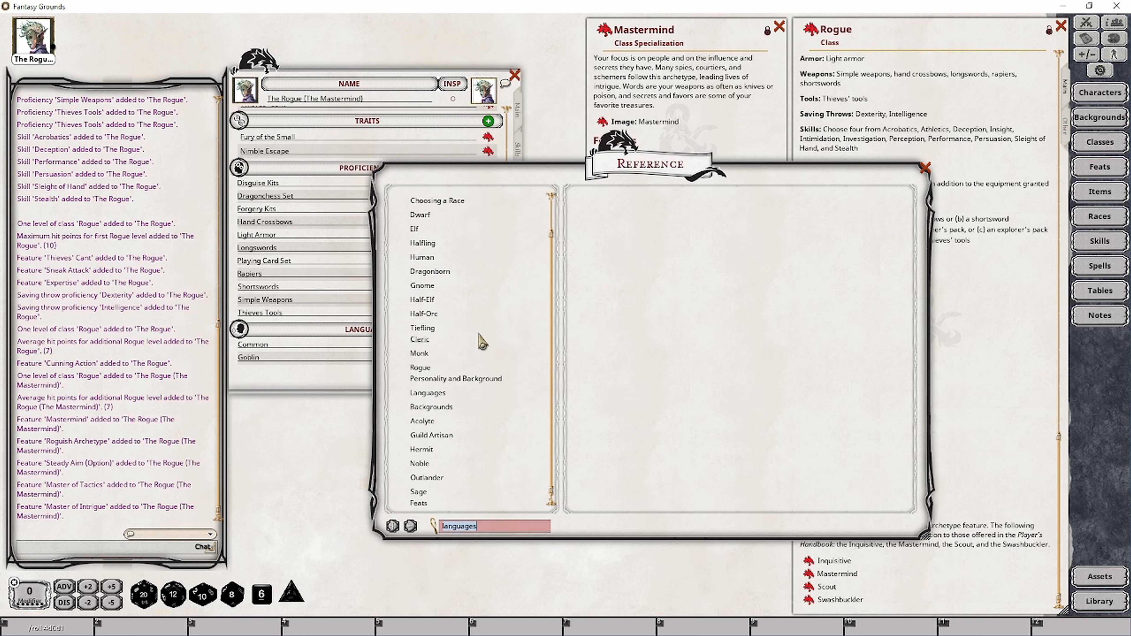
{"action": "left_click", "coordinate": [428, 394]}
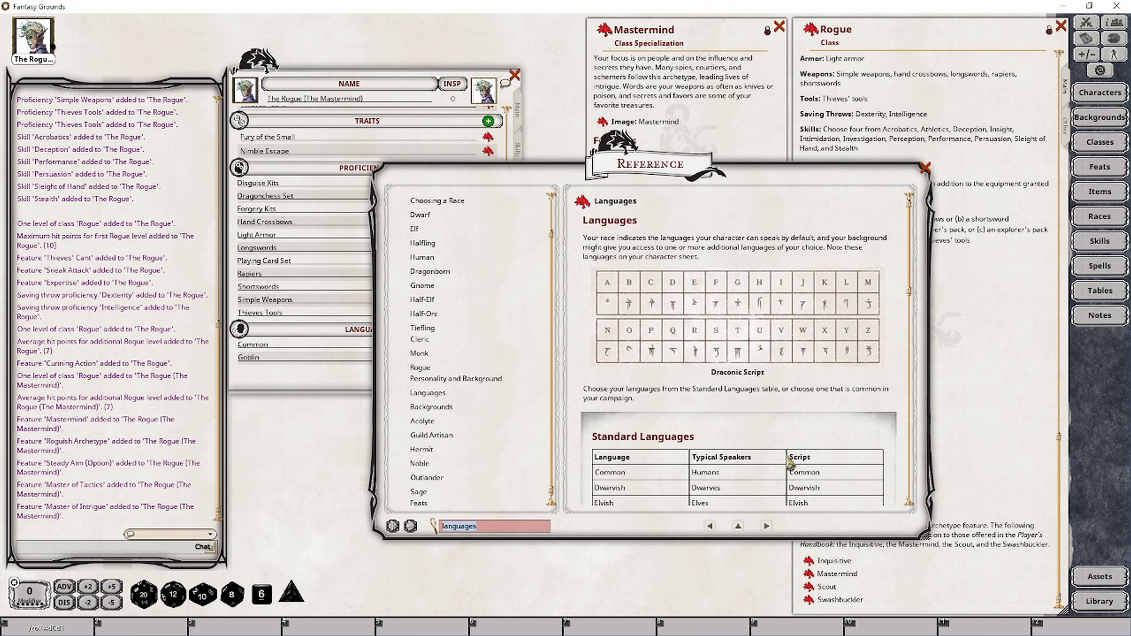
{"action": "scroll", "coordinate": [668, 263], "scroll_direction": "down", "scroll_amount": 5}
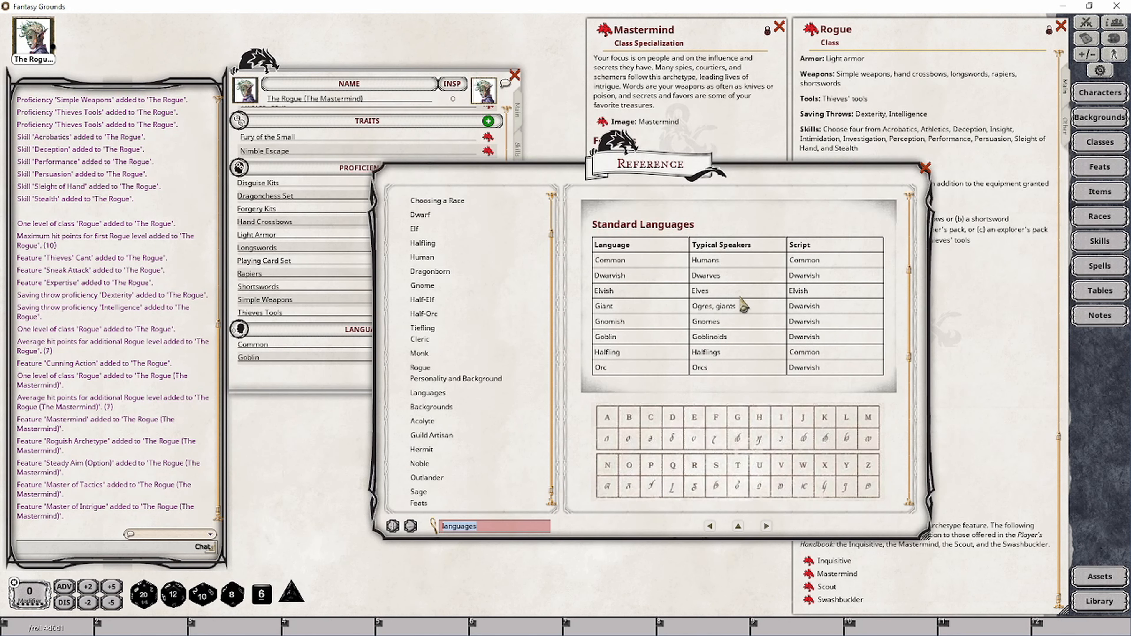
{"action": "scroll", "coordinate": [753, 376], "scroll_direction": "down", "scroll_amount": 4}
{"action": "scroll", "coordinate": [769, 390], "scroll_direction": "down", "scroll_amount": 3}
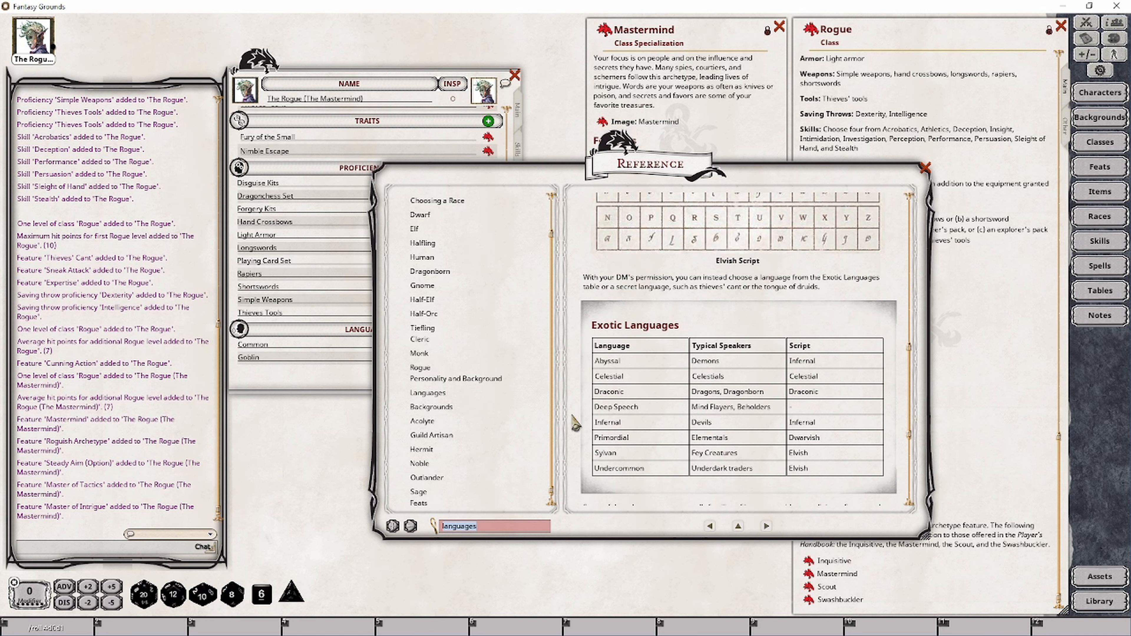
{"action": "scroll", "coordinate": [670, 436], "scroll_direction": "up", "scroll_amount": 6}
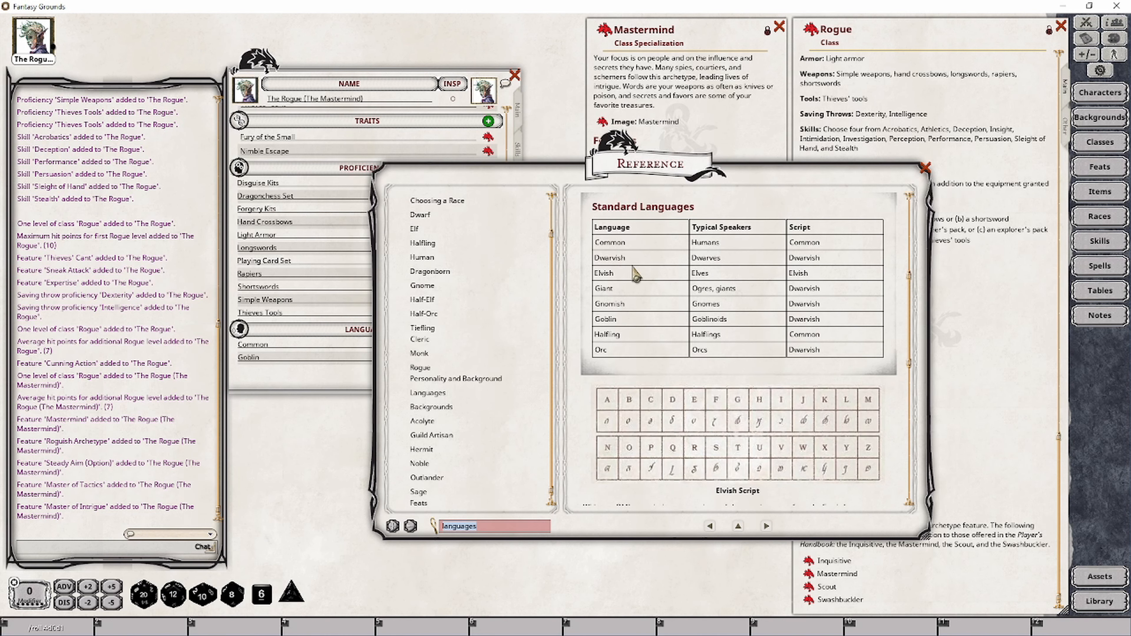
{"action": "scroll", "coordinate": [664, 421], "scroll_direction": "down", "scroll_amount": 5}
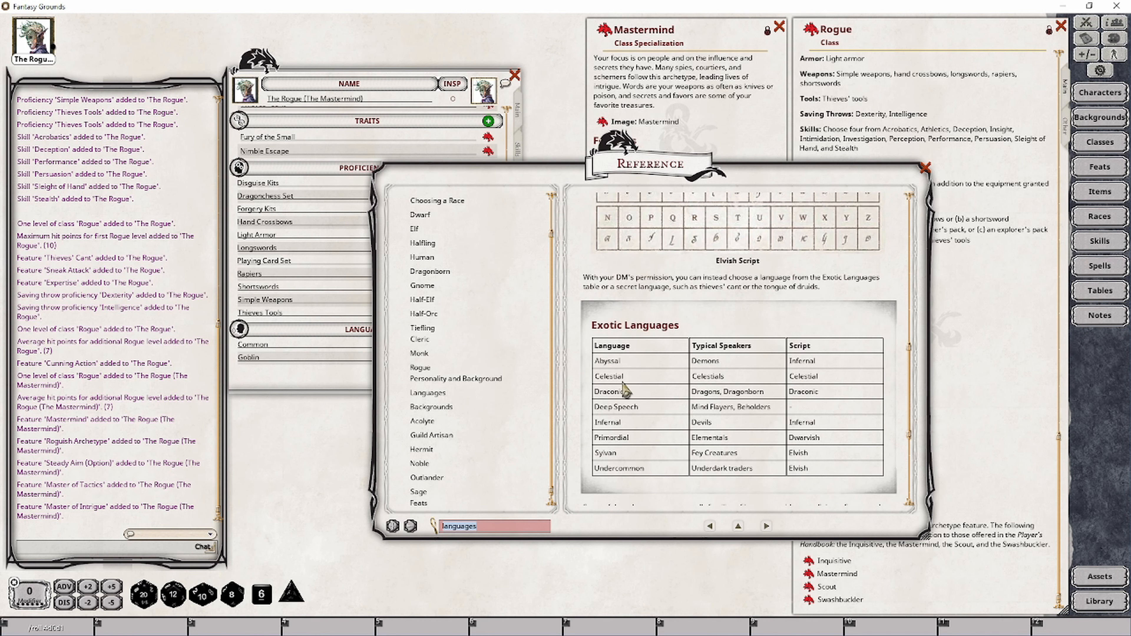
{"action": "scroll", "coordinate": [630, 428], "scroll_direction": "up", "scroll_amount": 5}
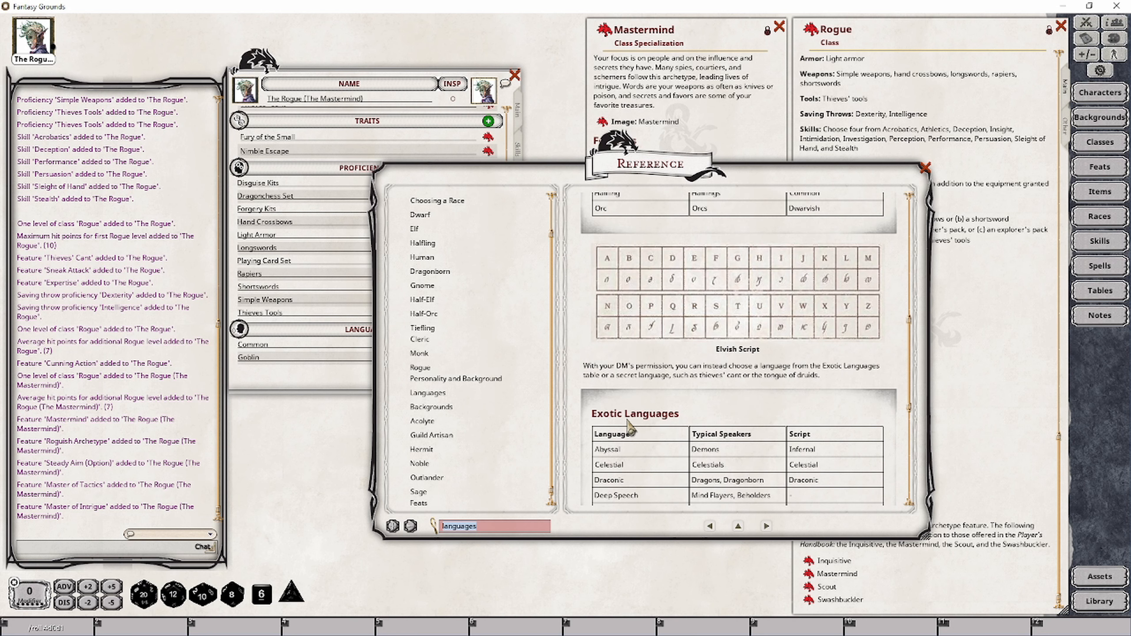
Step: Move the reference window off the character sheet and add Elvish to the character's languages
{"action": "left_click_drag", "start_coordinate": [616, 158], "coordinate": [682, 129]}
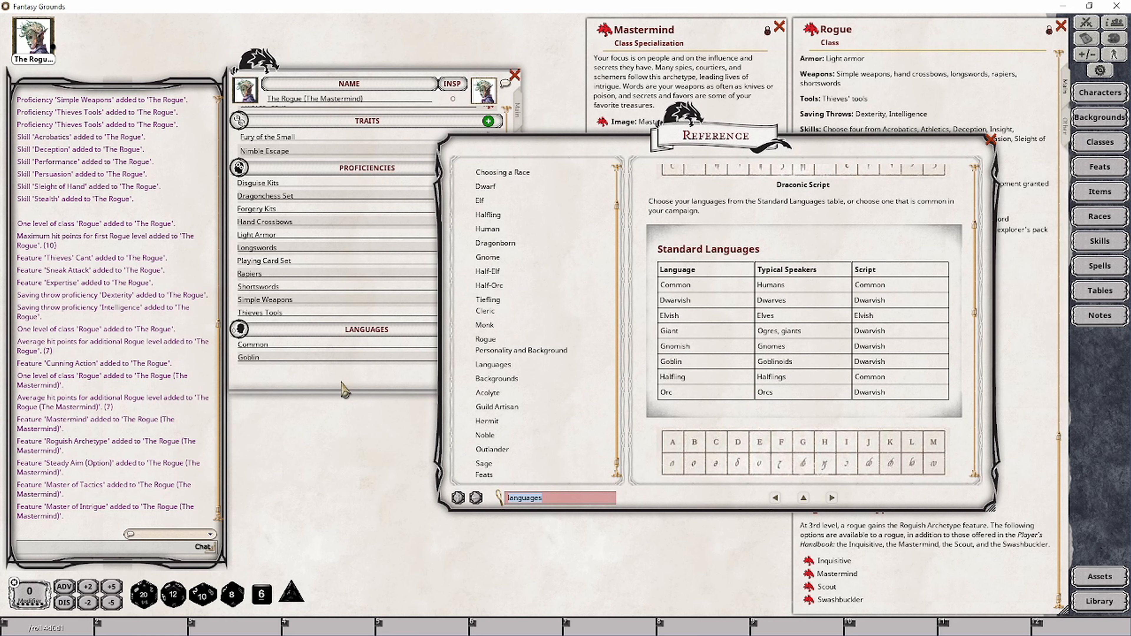
{"action": "left_click", "coordinate": [344, 390]}
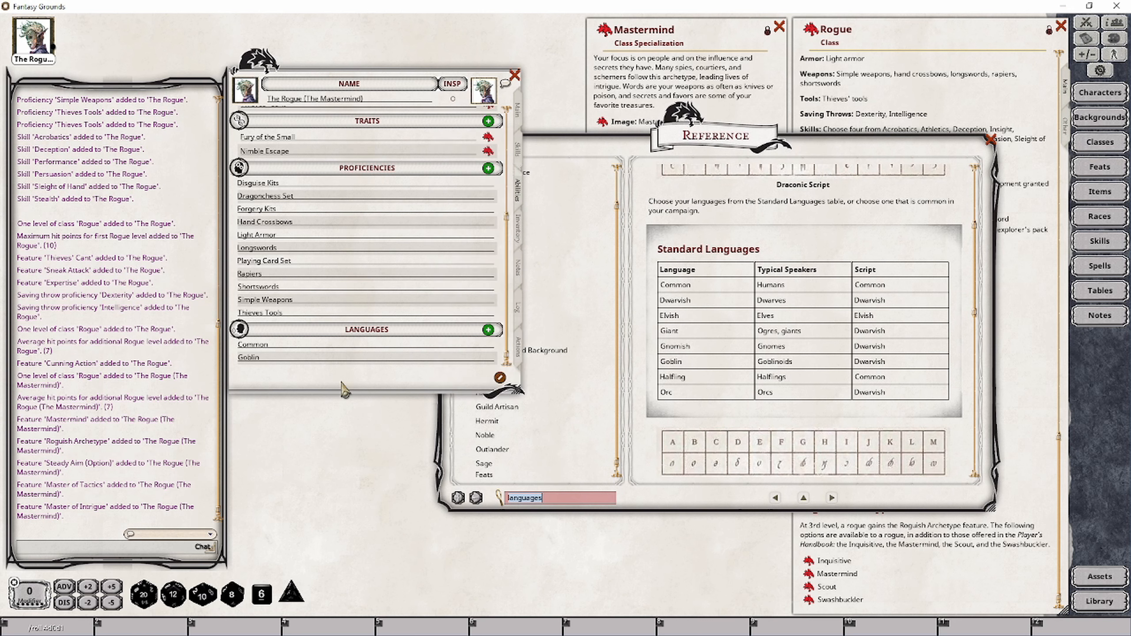
{"action": "left_click", "coordinate": [283, 359]}
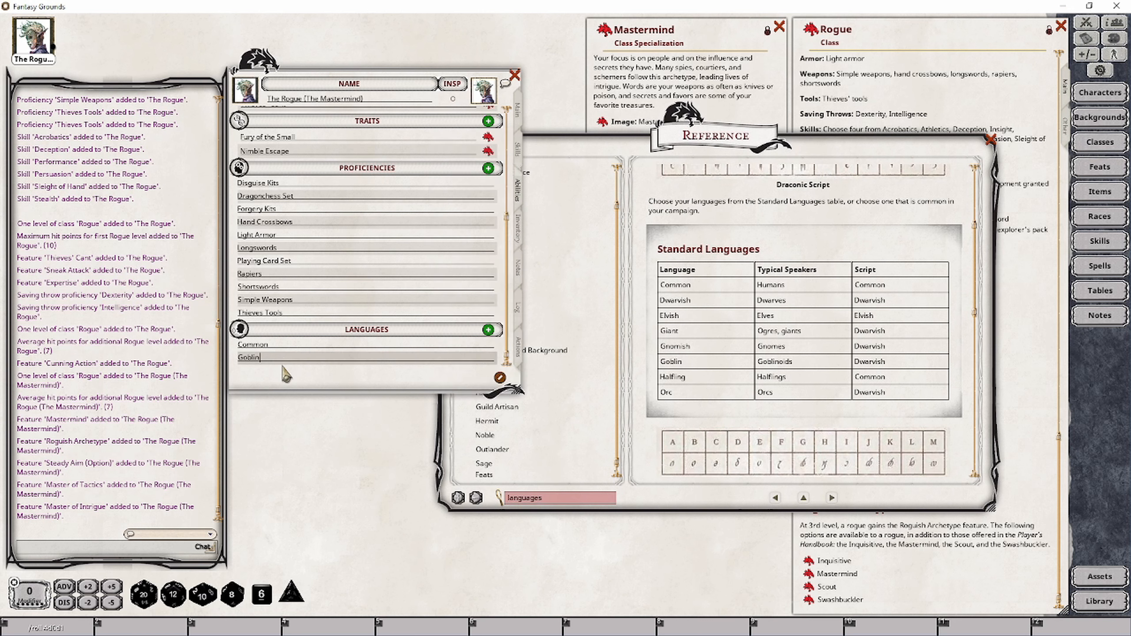
{"action": "key", "text": "BackSpace"}
{"action": "key", "text": "BackSpace"}
{"action": "key", "text": "BackSpace"}
{"action": "key", "text": "BackSpace"}
{"action": "key", "text": "BackSpace"}
{"action": "key", "text": "BackSpace"}
{"action": "type", "text": "Elk"}
{"action": "key", "text": "BackSpace"}
{"action": "type", "text": "vish"}
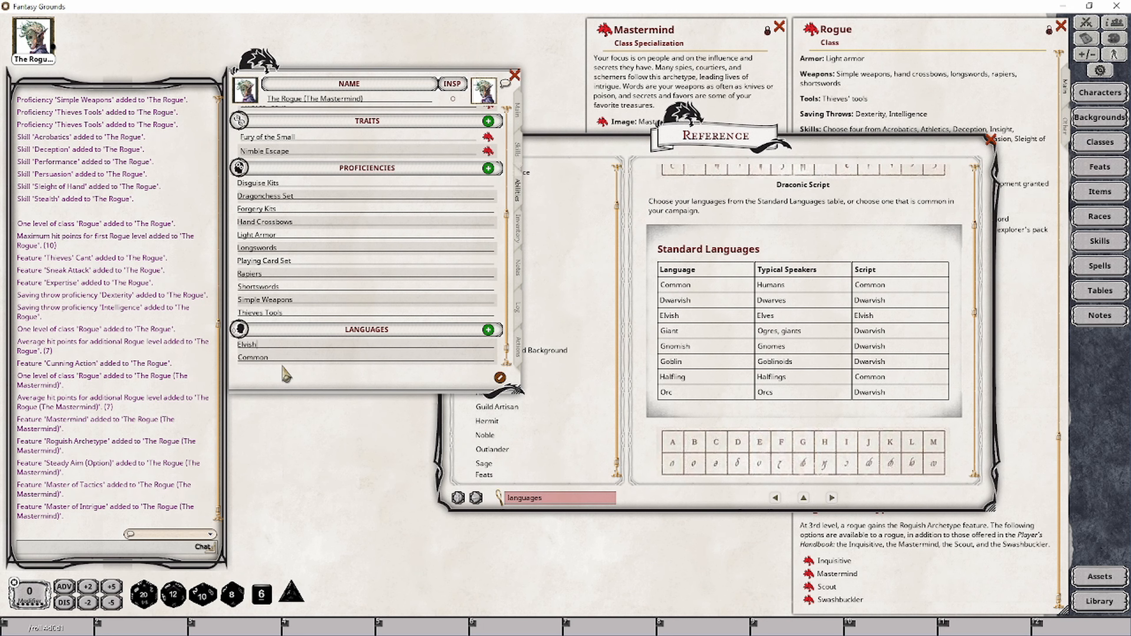
Step: Add Gnomish to the character's languages and close the reference manual
{"action": "key", "text": "BackSpace"}
{"action": "key", "text": "BackSpace"}
{"action": "key", "text": "BackSpace"}
{"action": "key", "text": "BackSpace"}
{"action": "key", "text": "BackSpace"}
{"action": "key", "text": "BackSpace"}
{"action": "type", "text": "Gnomish"}
{"action": "scroll", "coordinate": [301, 360], "scroll_direction": "down", "scroll_amount": 2}
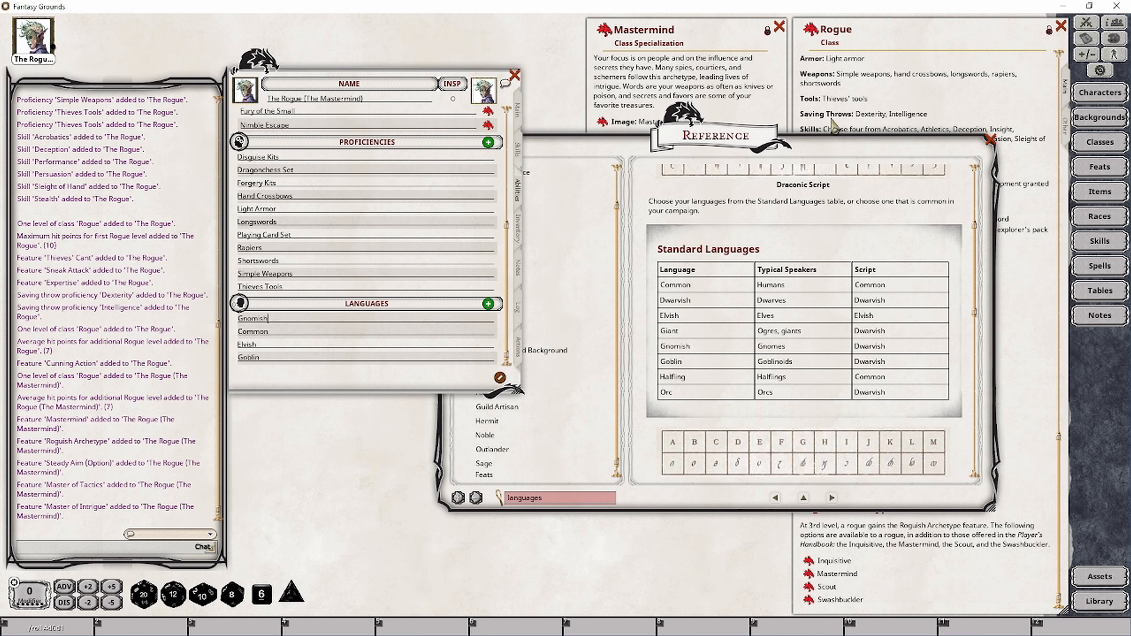
{"action": "left_click", "coordinate": [991, 142]}
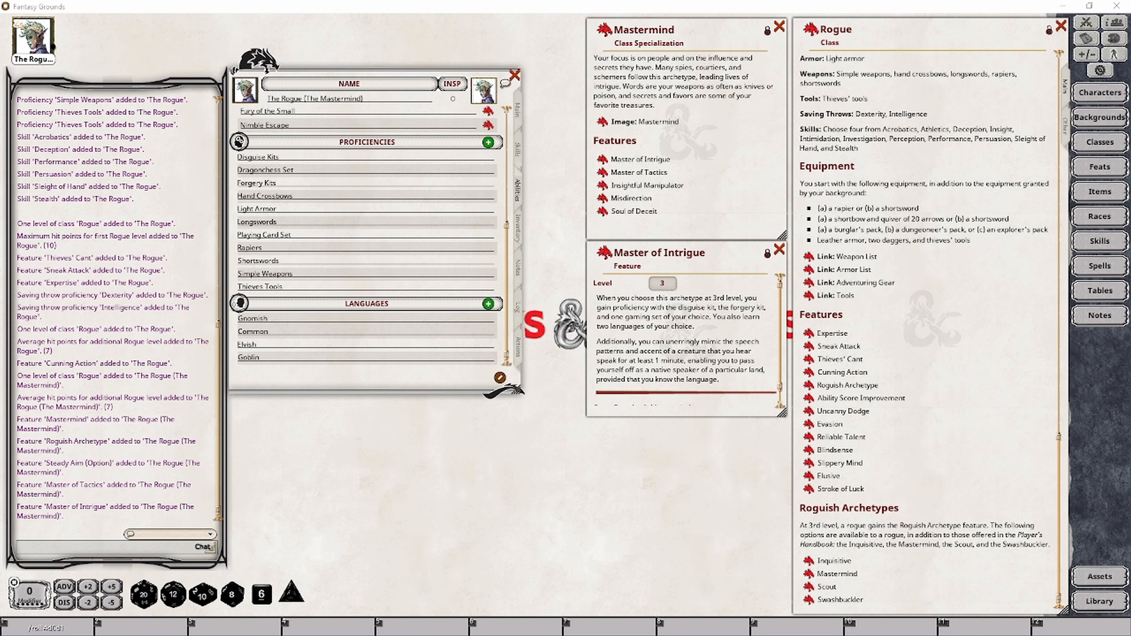
Step: Add the Master of Tactics feature to the character's powers and set its group to Mastermind
{"action": "left_click", "coordinate": [779, 249]}
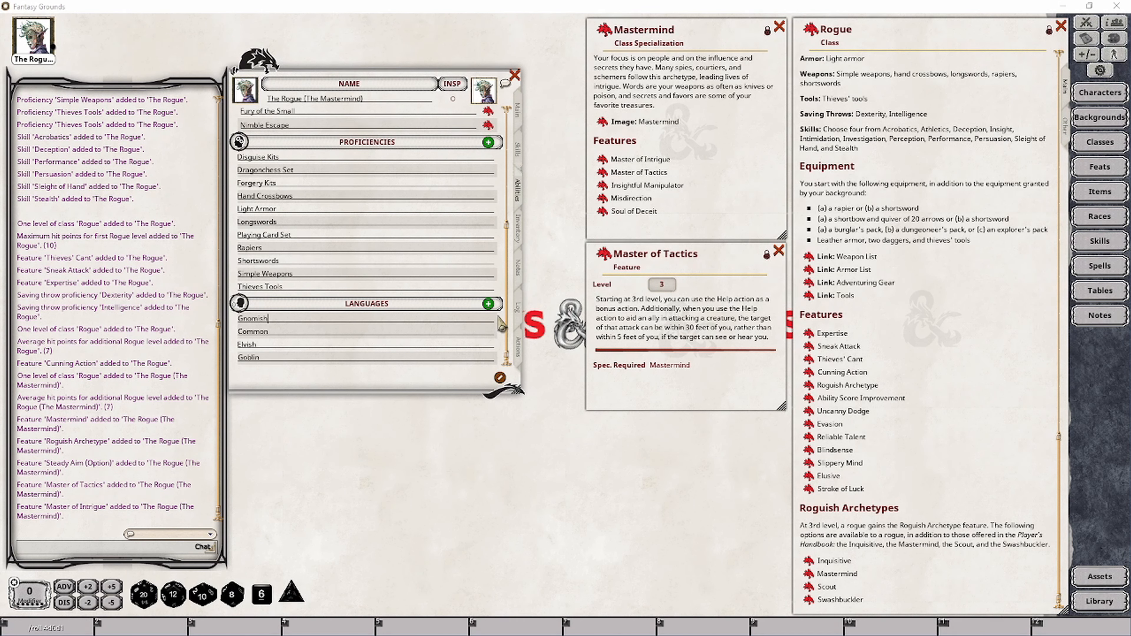
{"action": "left_click", "coordinate": [518, 349]}
{"action": "left_click_drag", "start_coordinate": [604, 254], "coordinate": [335, 290]}
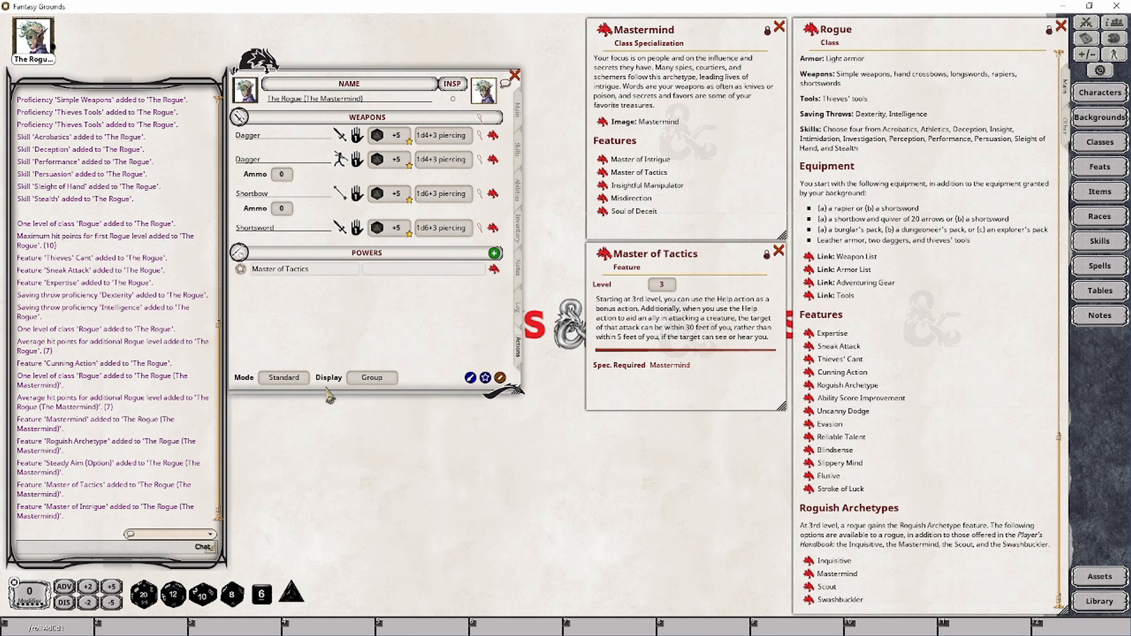
{"action": "left_click", "coordinate": [376, 271]}
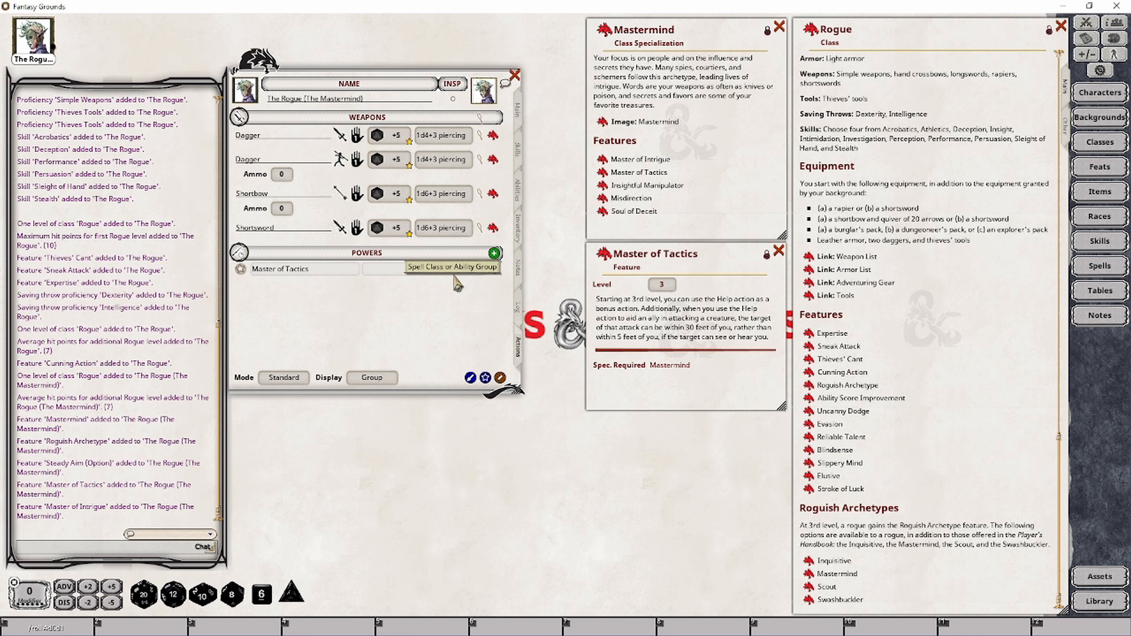
{"action": "type", "text": "Mastermind"}
{"action": "key", "text": "Tab"}
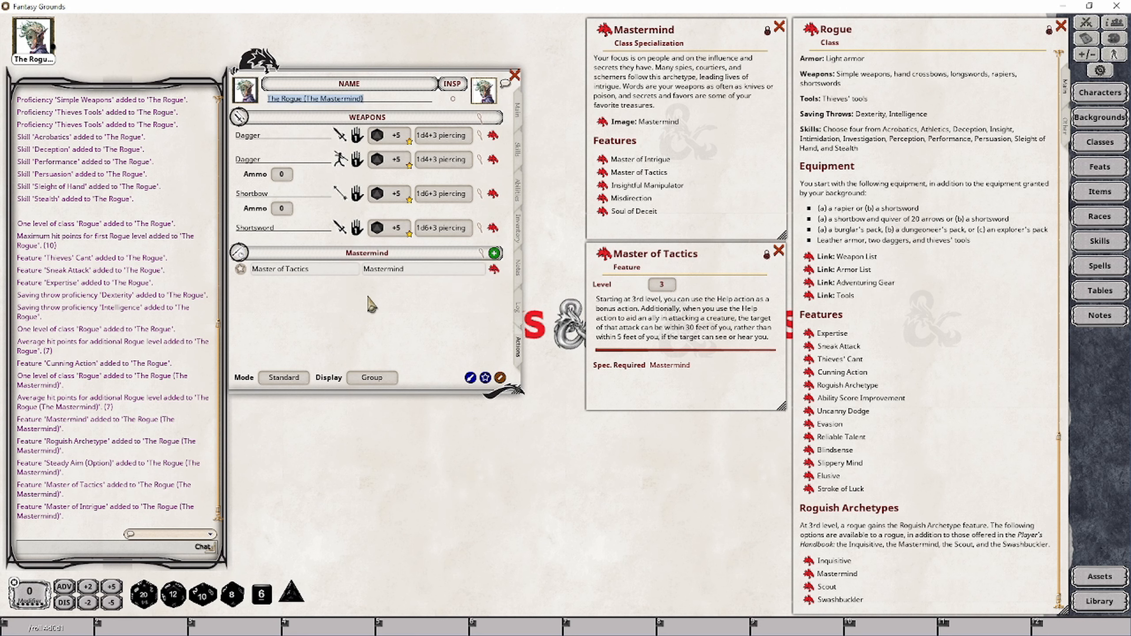
Step: Add an effect action to the Master of Tactics power and open its details clear of the character sheet
{"action": "right_click", "coordinate": [467, 267]}
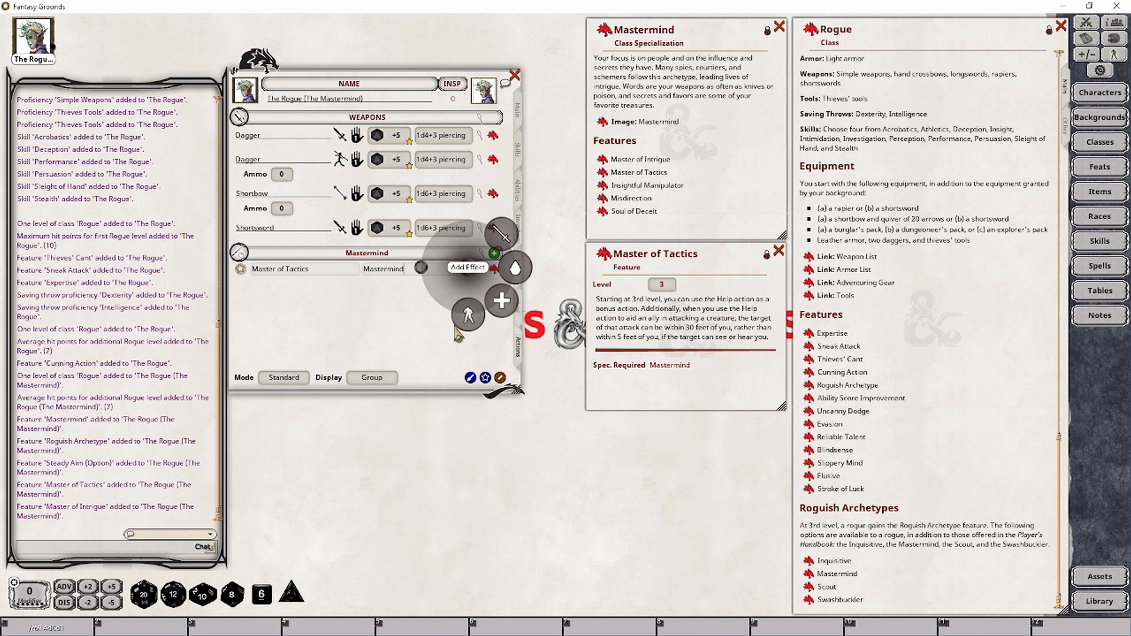
{"action": "left_click", "coordinate": [463, 322]}
{"action": "left_click", "coordinate": [490, 286]}
{"action": "left_click_drag", "start_coordinate": [548, 260], "coordinate": [555, 412]}
Step: Set the effect's description to "Master of Tactics; ADVATK"
{"action": "left_click", "coordinate": [534, 472]}
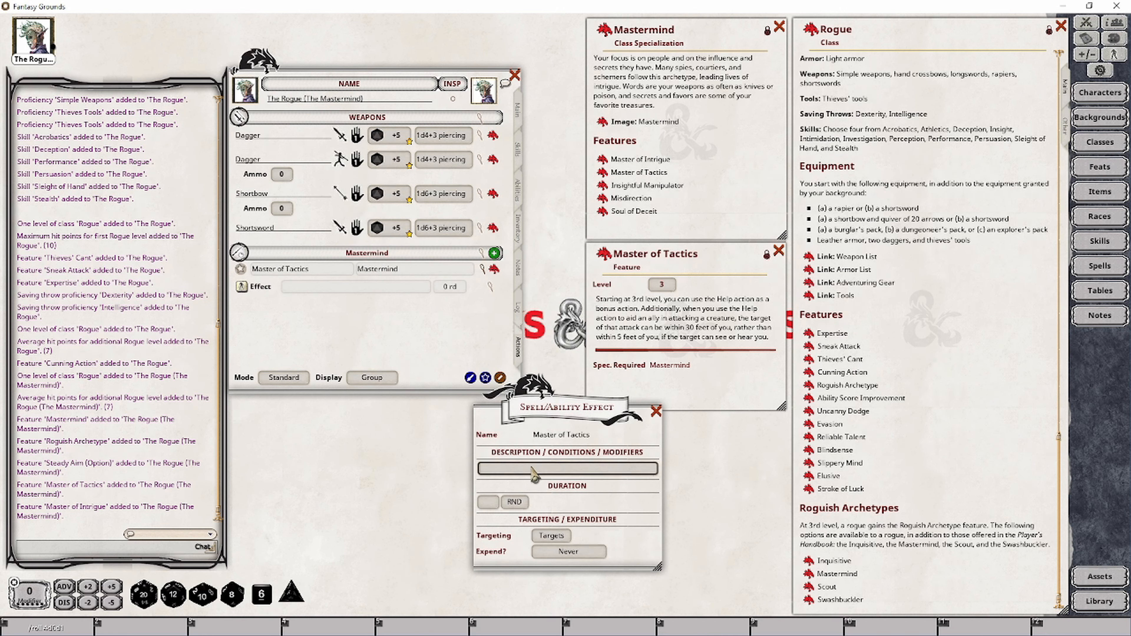
{"action": "key", "text": "shift"}
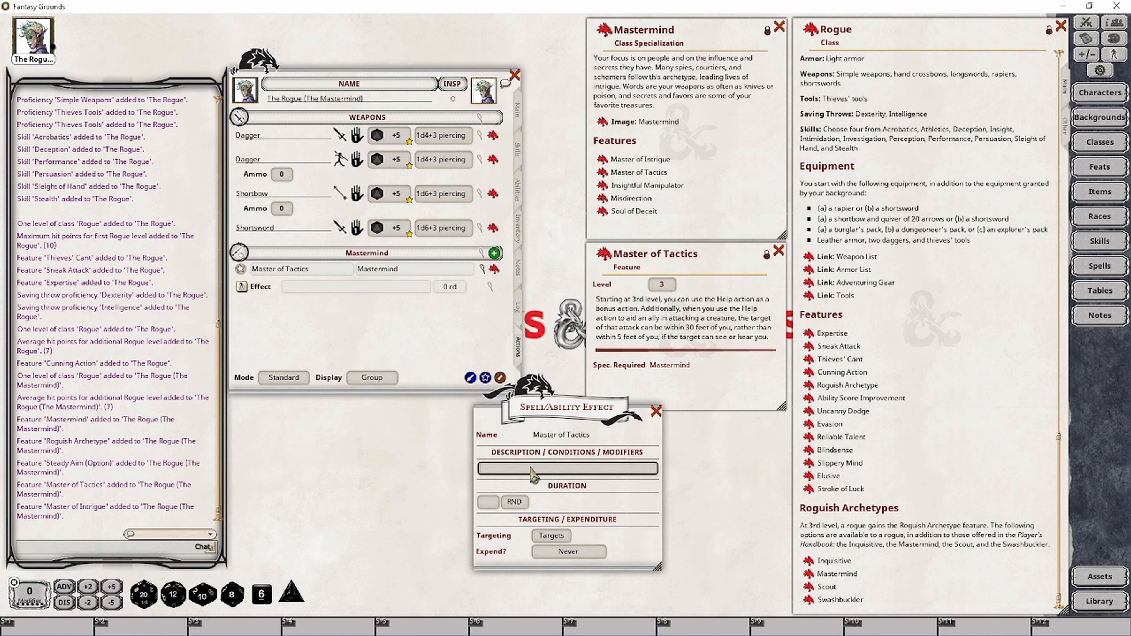
{"action": "type", "text": "master o"}
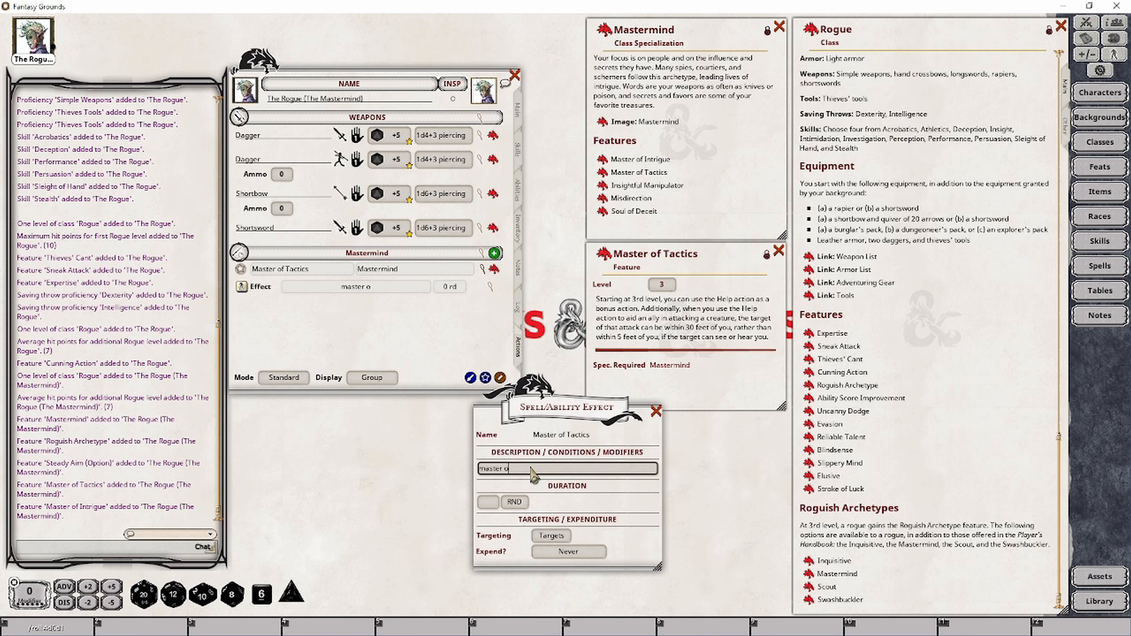
{"action": "type", "text": "f Tactics"}
{"action": "key", "text": "Home"}
{"action": "key", "text": "Delete"}
{"action": "key", "text": "Delete"}
{"action": "type", "text": "M"}
{"action": "type", "text": "; "}
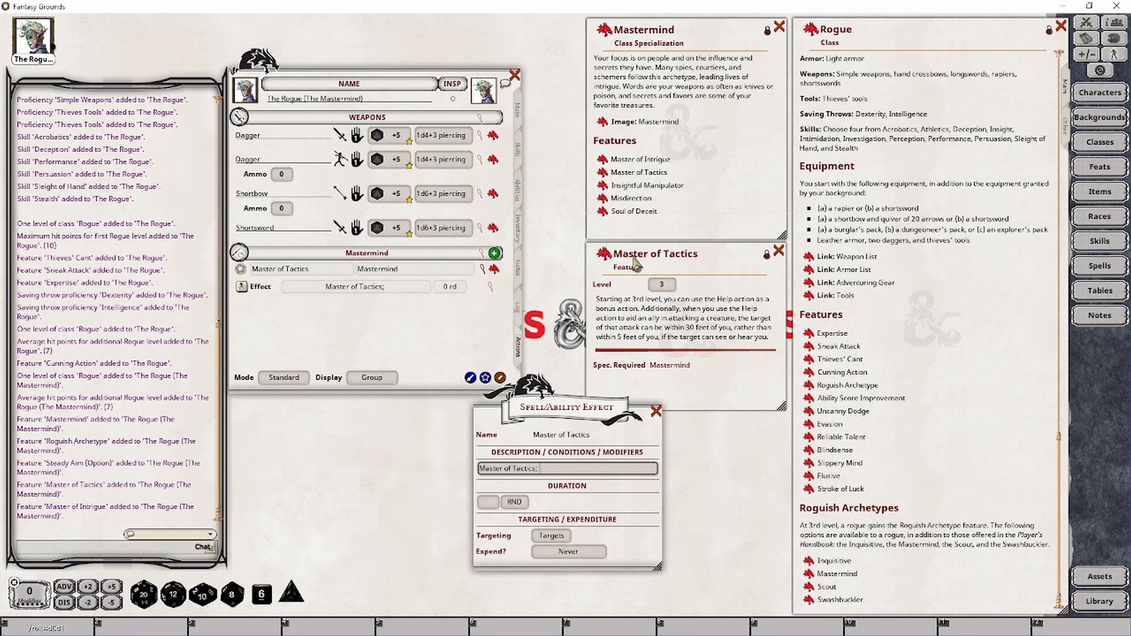
{"action": "type", "text": "ADAT"}
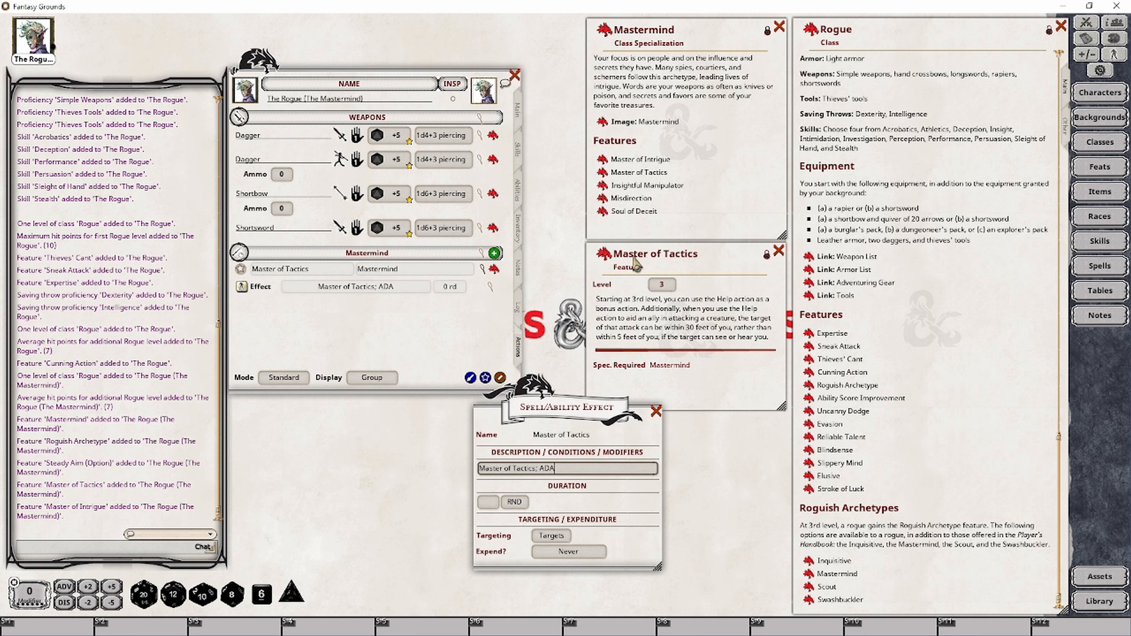
{"action": "key", "text": "BackSpace"}
{"action": "key", "text": "BackSpace"}
{"action": "type", "text": "VATK"}
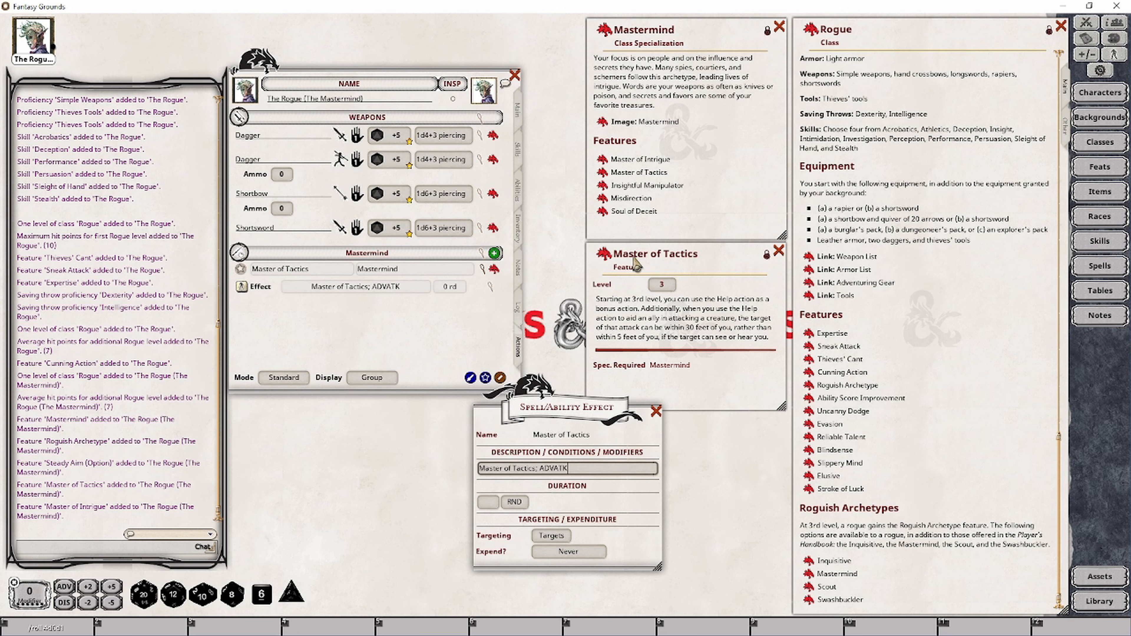
Step: Set the effect to expend on next roll, close its details, and apply it to Ape 1 in the combat tracker
{"action": "left_click", "coordinate": [572, 555]}
{"action": "left_click", "coordinate": [575, 562]}
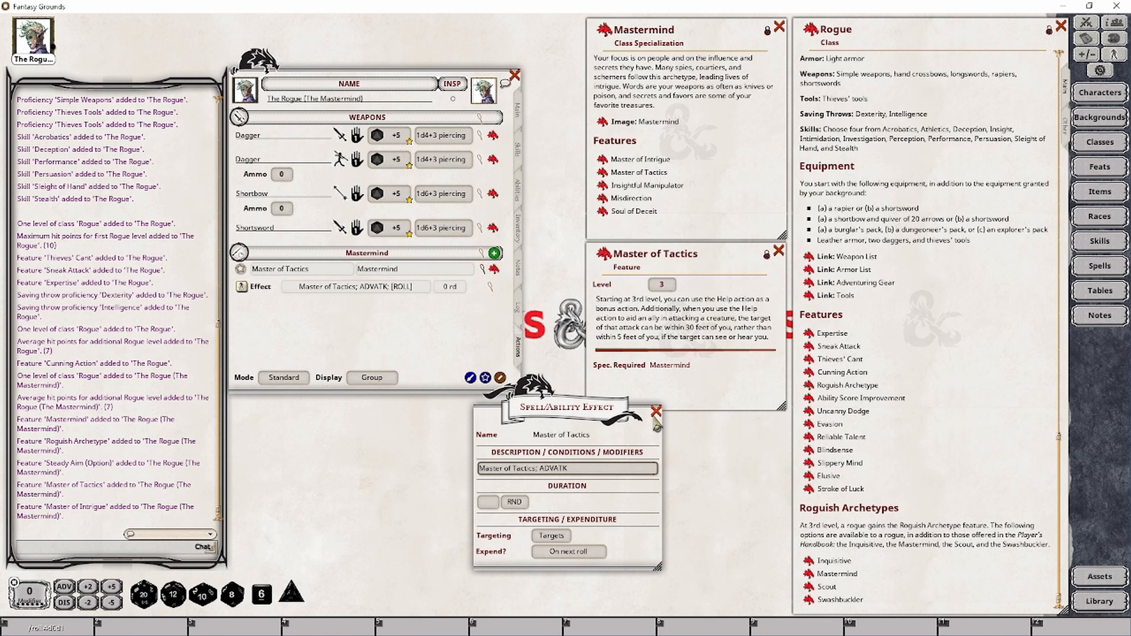
{"action": "left_click", "coordinate": [656, 411]}
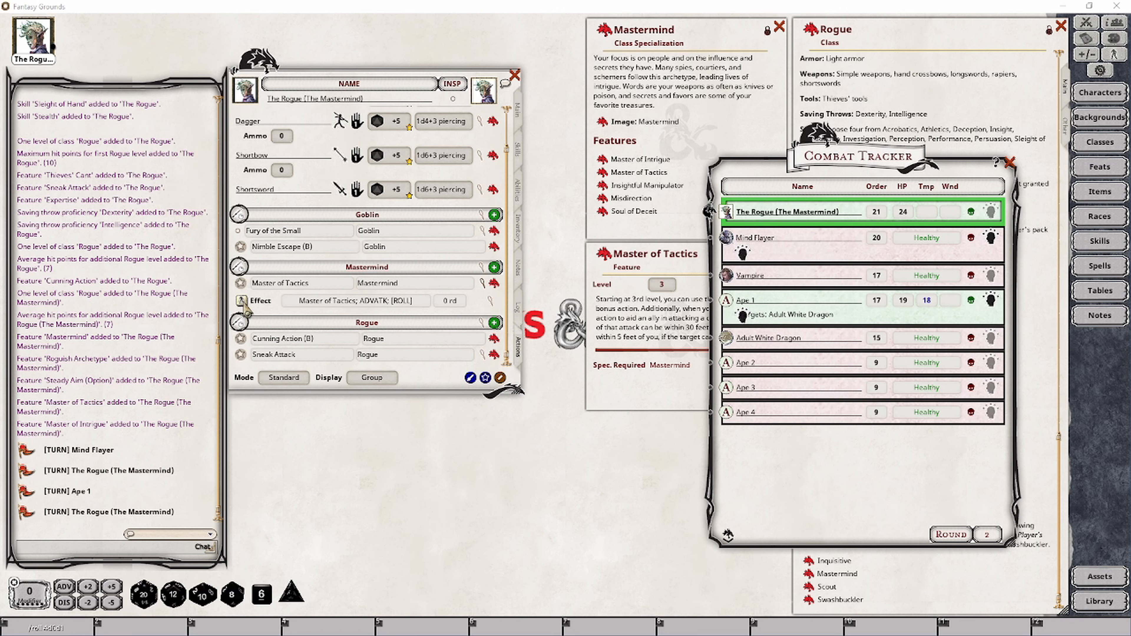
{"action": "left_click_drag", "start_coordinate": [242, 301], "coordinate": [761, 317]}
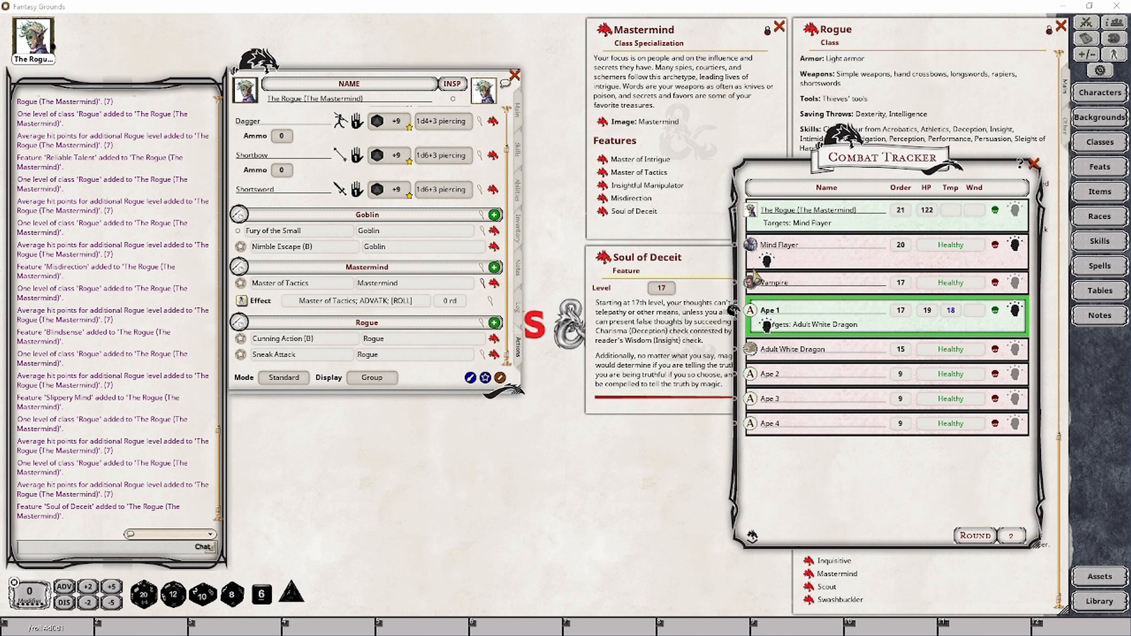
Step: Bring the Soul of Deceit feature to the front and roll a Deception check from the character's skills
{"action": "left_click", "coordinate": [677, 346]}
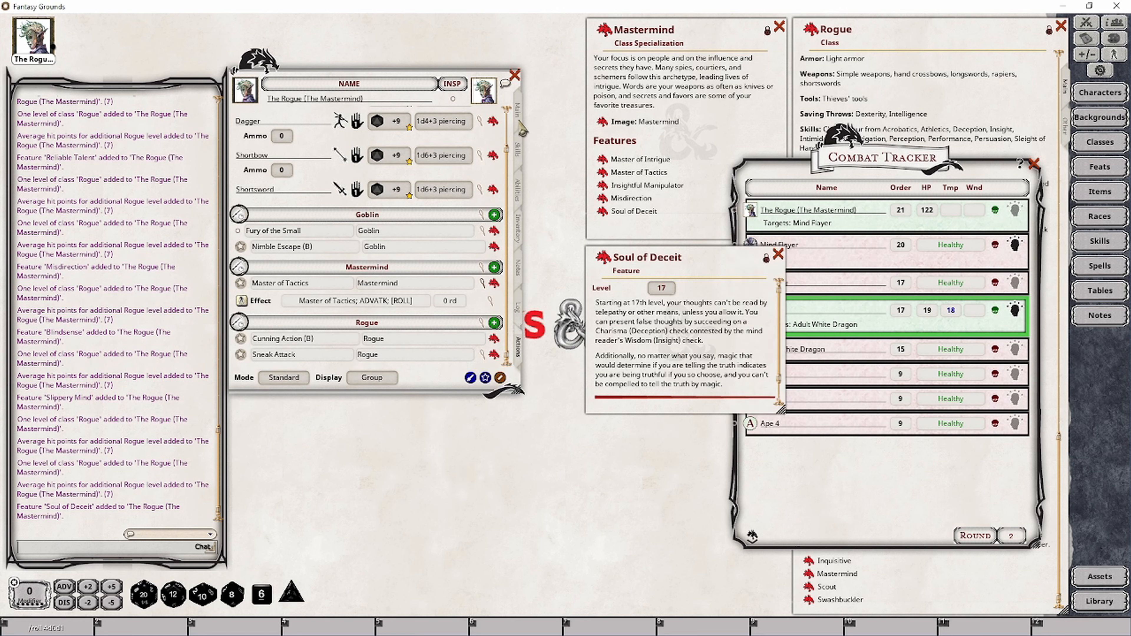
{"action": "left_click", "coordinate": [522, 151]}
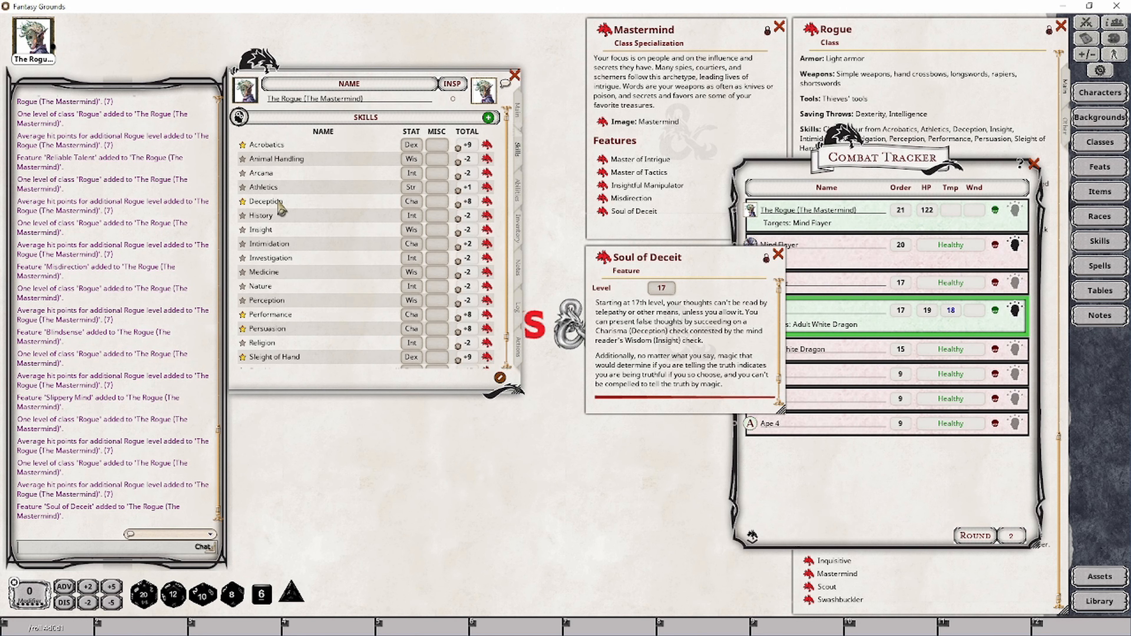
{"action": "double_click", "coordinate": [463, 204]}
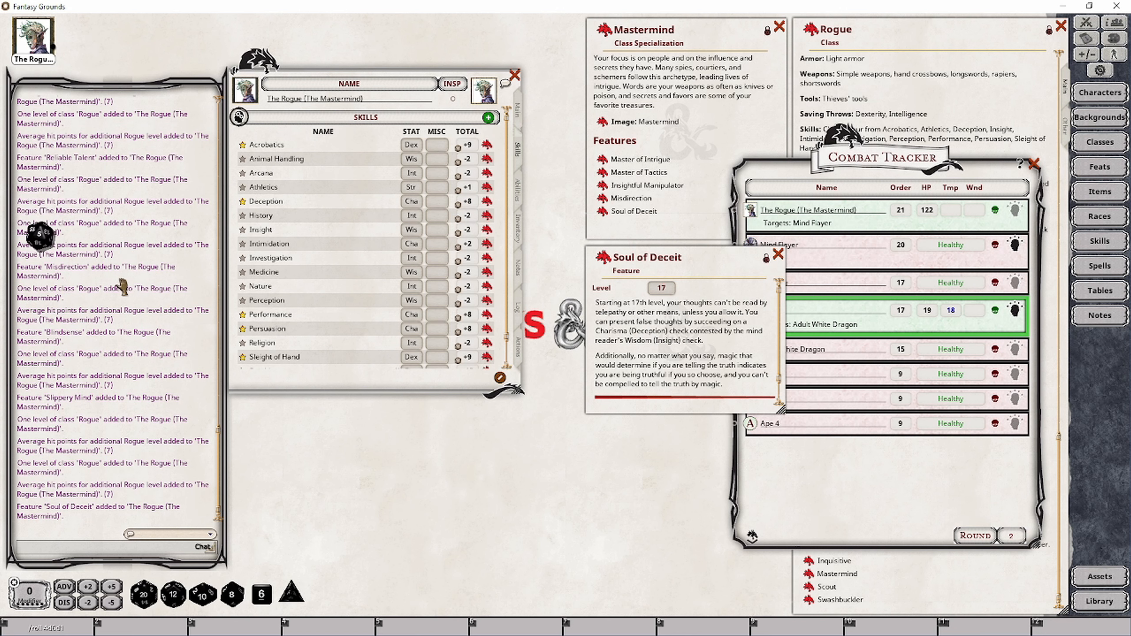